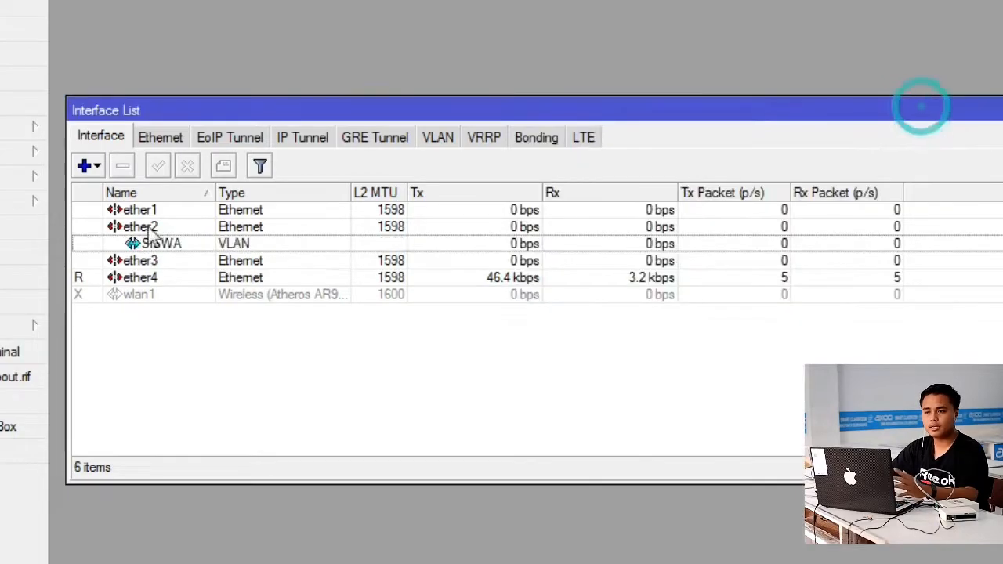
Step: Add a VLAN interface named GURU with VLAN ID 20 on ether2
left_click(99, 165)
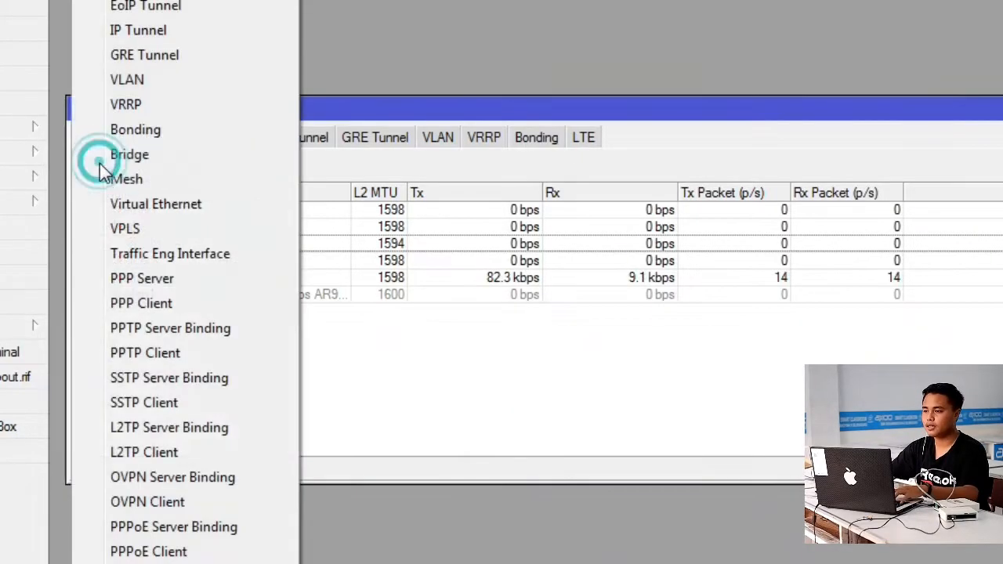
left_click(212, 82)
type("GURE")
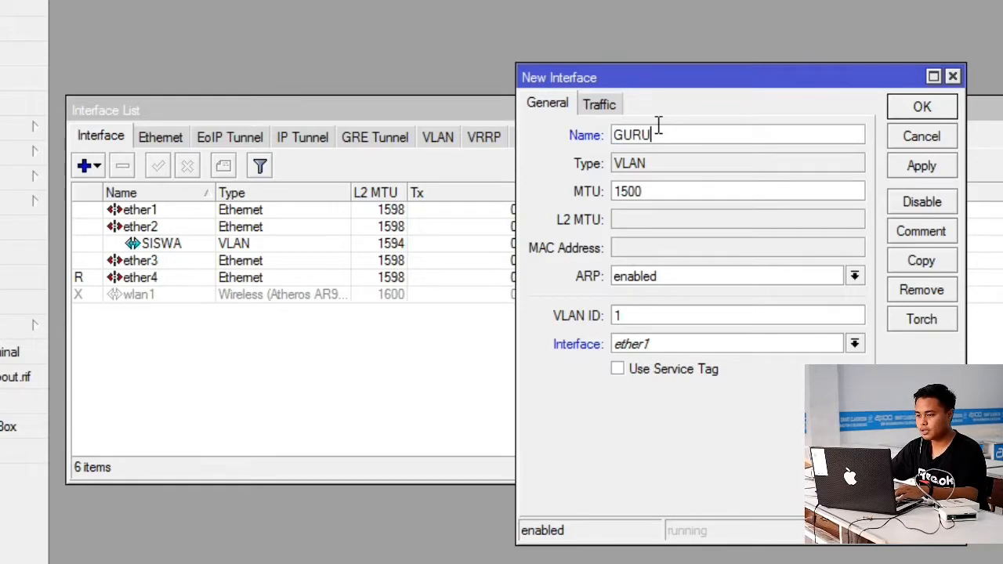
left_click(630, 312)
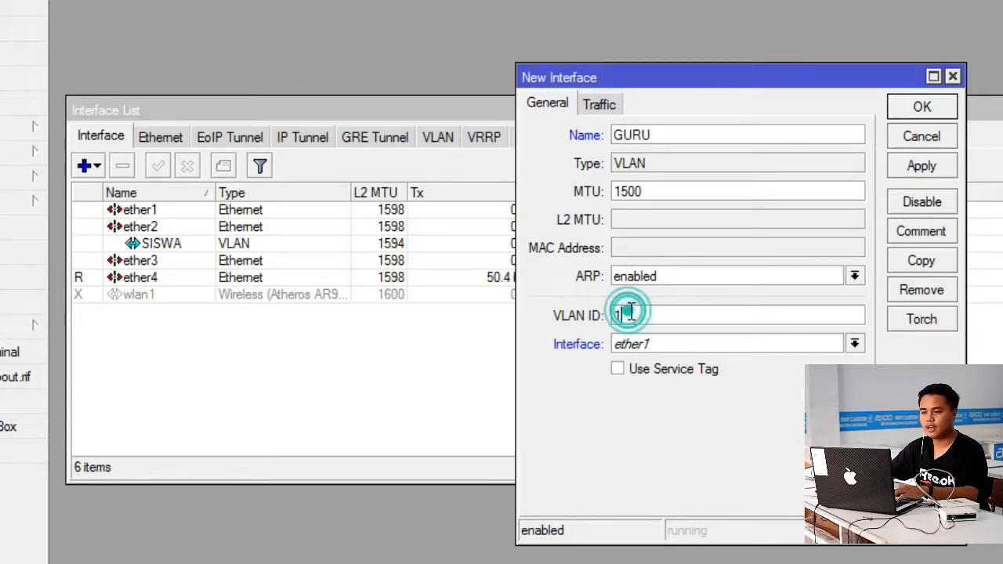
key("BackSpace")
type("20")
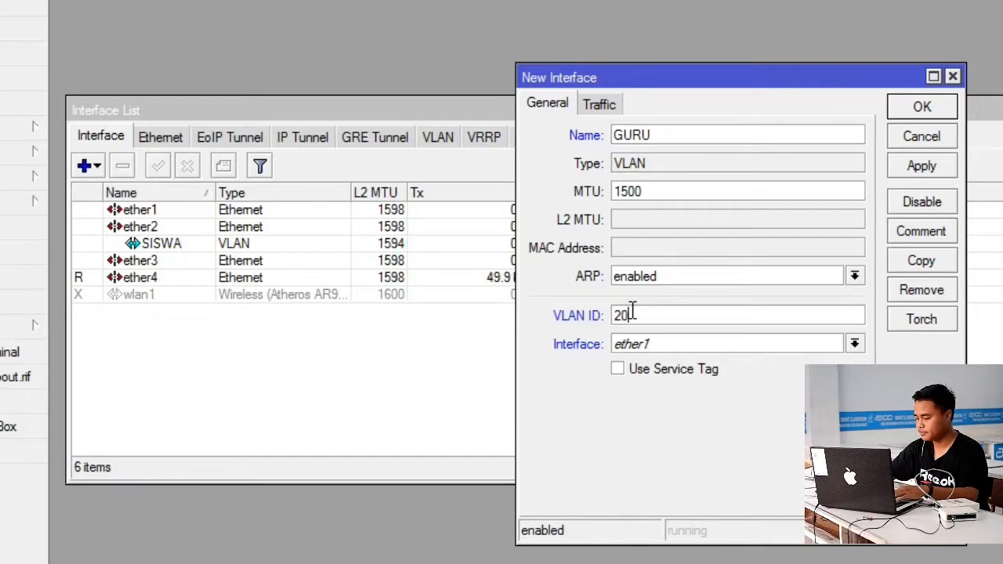
left_click(657, 348)
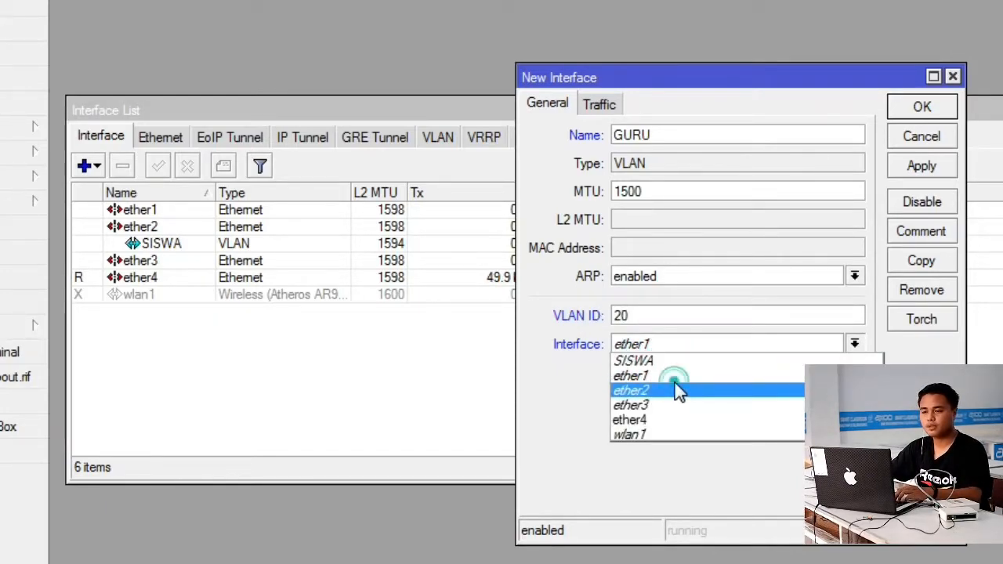
left_click(677, 390)
left_click(922, 110)
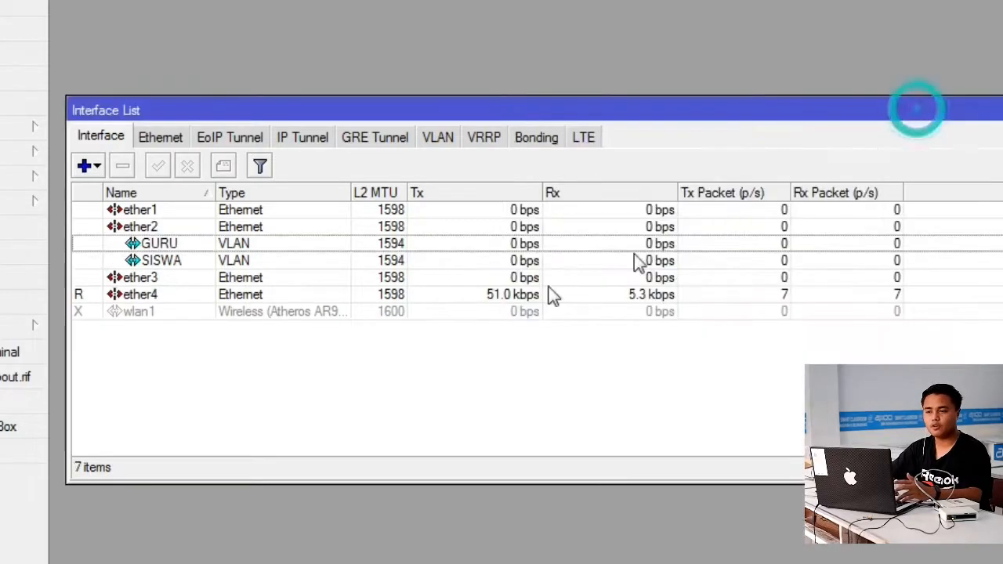
Step: Narrow the Interface List window and arrange it side by side with the opened IP Address List
left_click_drag(992, 280, 248, 280)
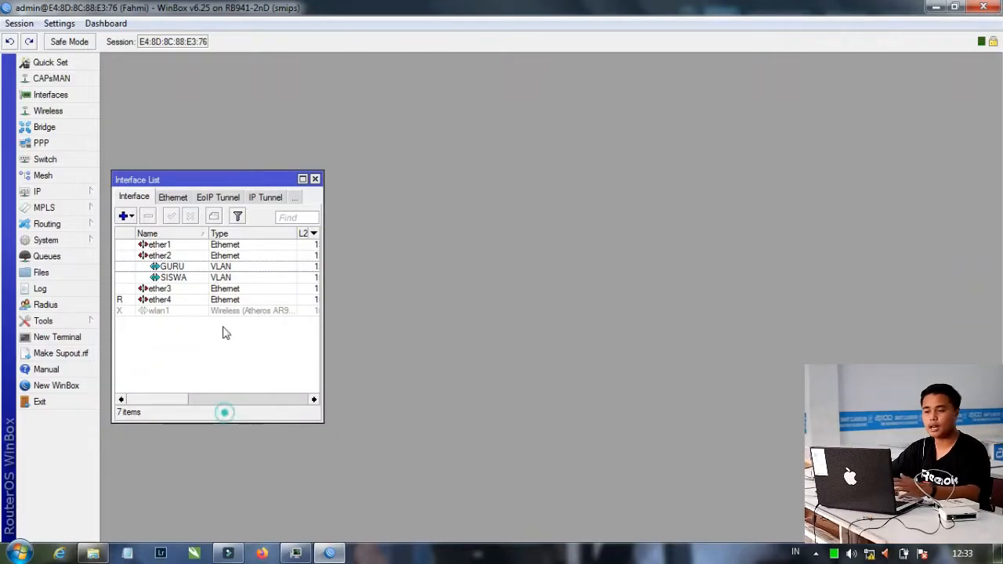
left_click_drag(235, 179, 224, 62)
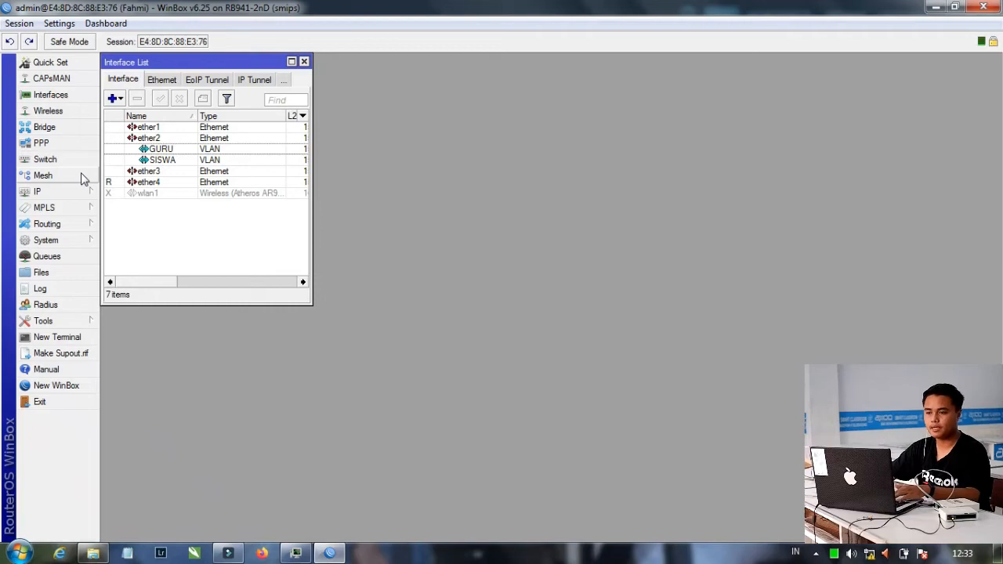
left_click(62, 194)
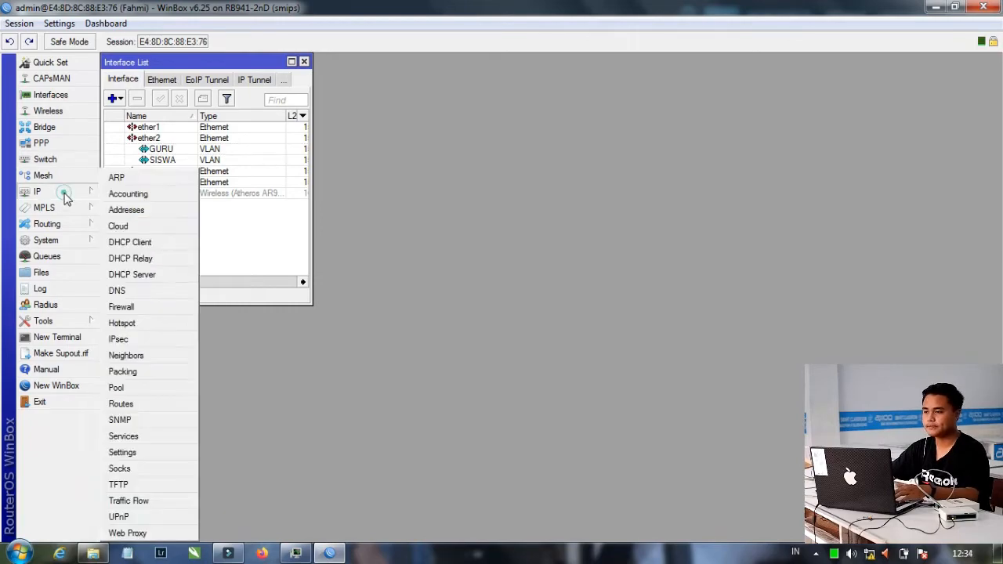
left_click(138, 211)
left_click_drag(519, 190, 436, 74)
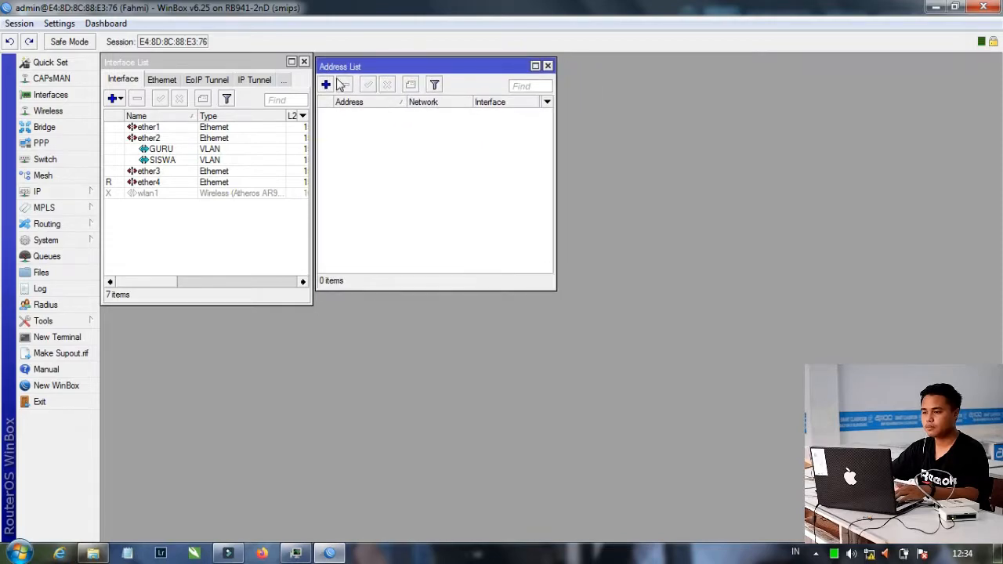
Step: Add the IP address 192.168.20.1/24 to the wlan1 interface
left_click(327, 84)
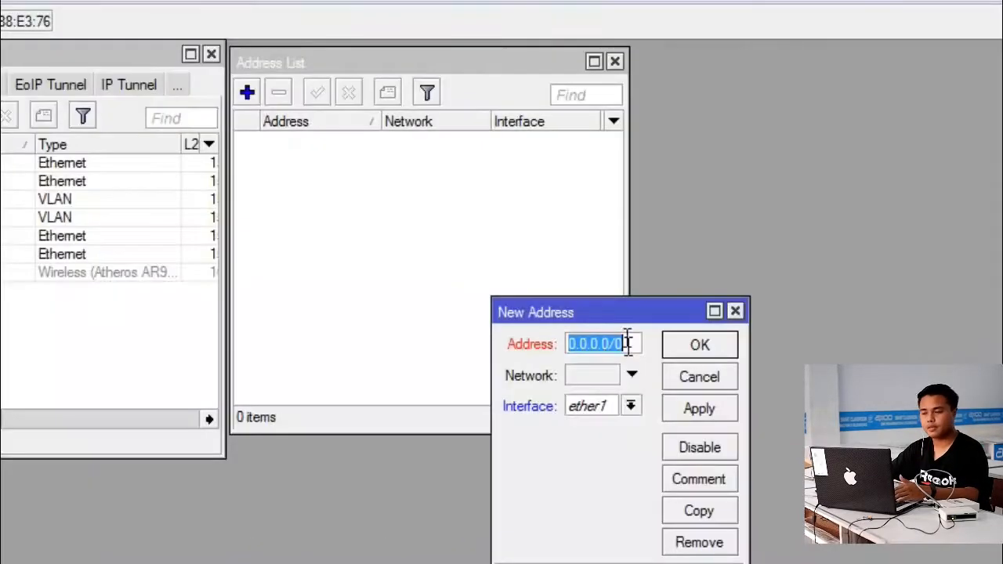
type("192")
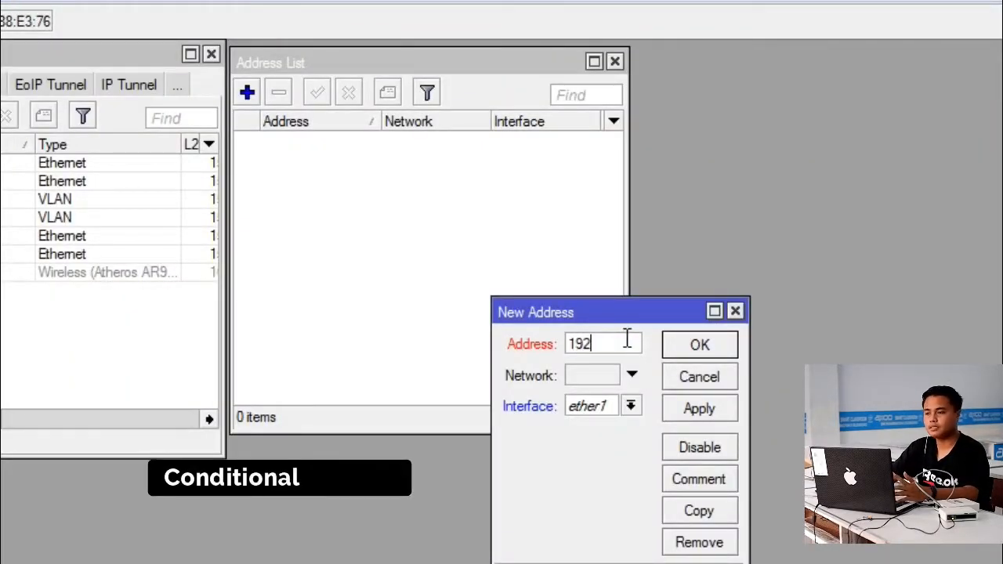
type(".1")
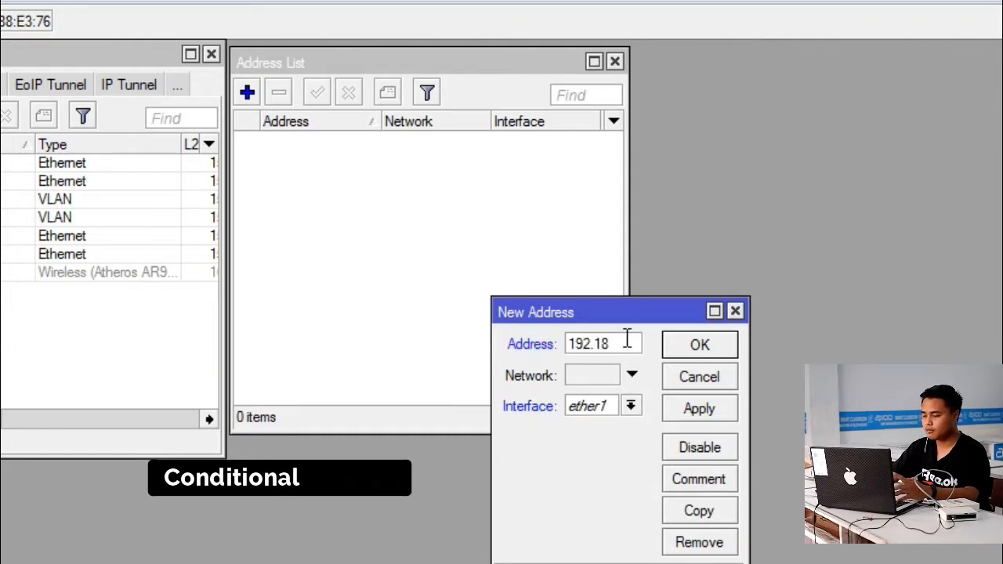
type("68.")
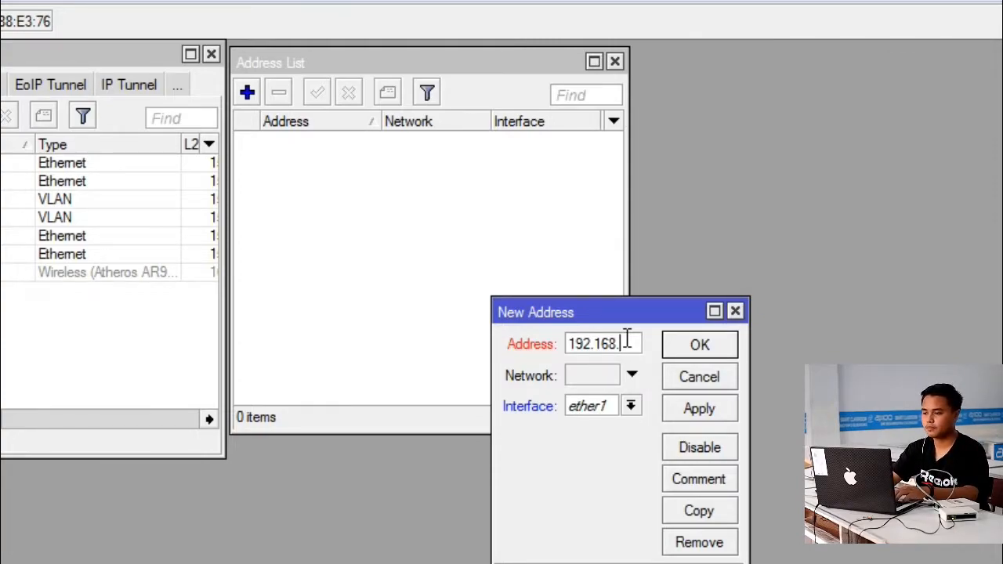
type("20.1/24")
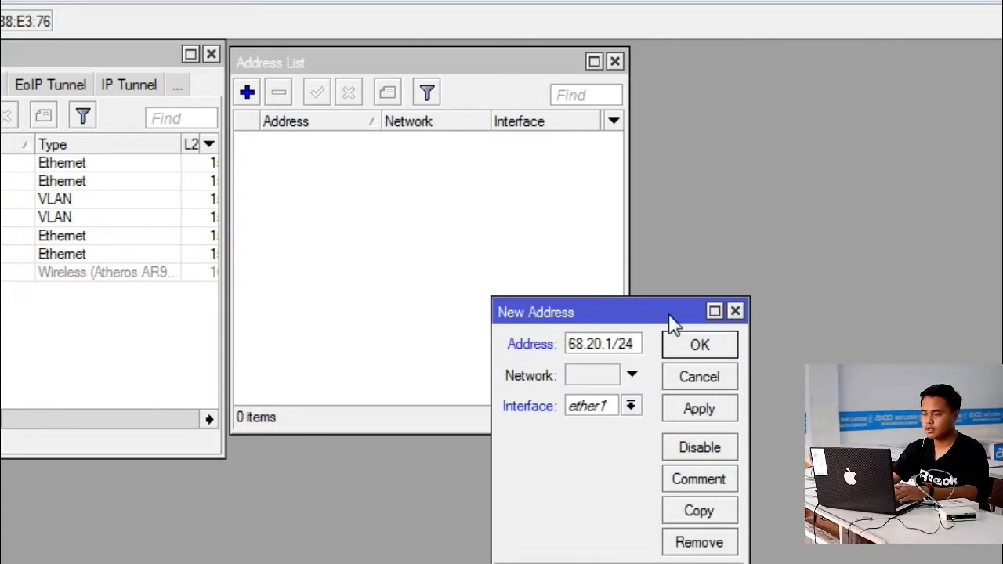
left_click(626, 405)
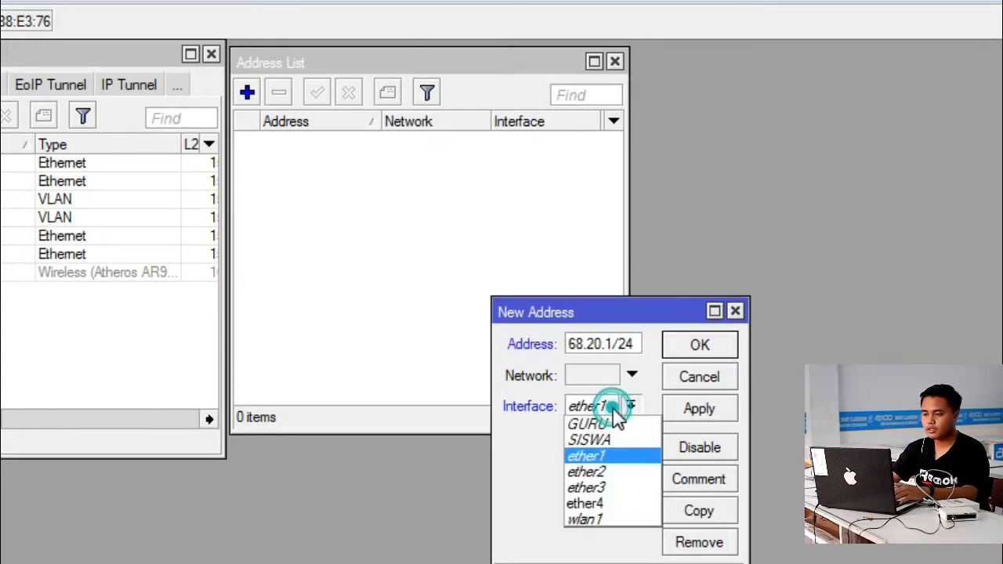
left_click(589, 521)
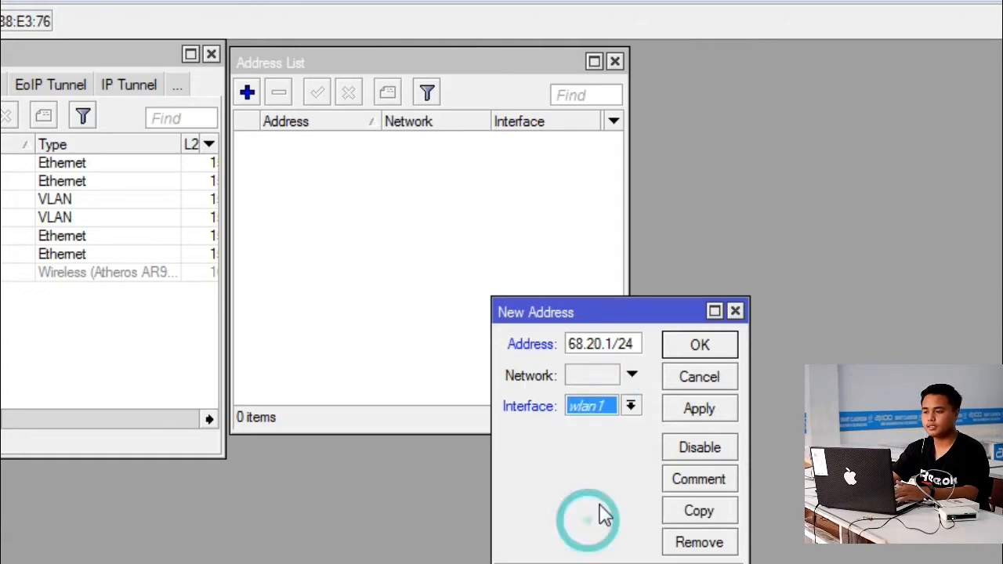
left_click(693, 419)
left_click(755, 351)
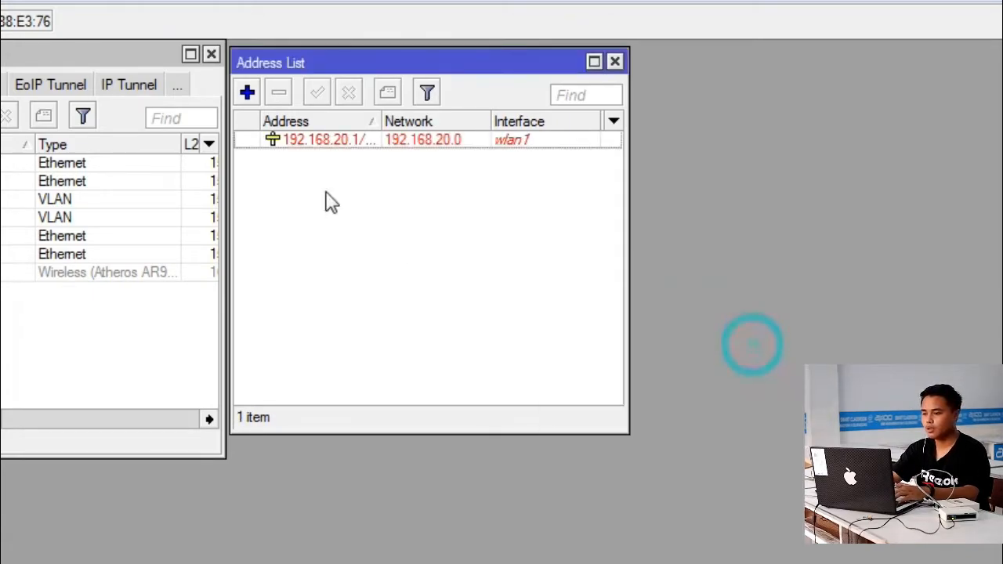
Step: Add the IP address 192.168.40.1/24 to the SISWA VLAN interface
left_click(247, 92)
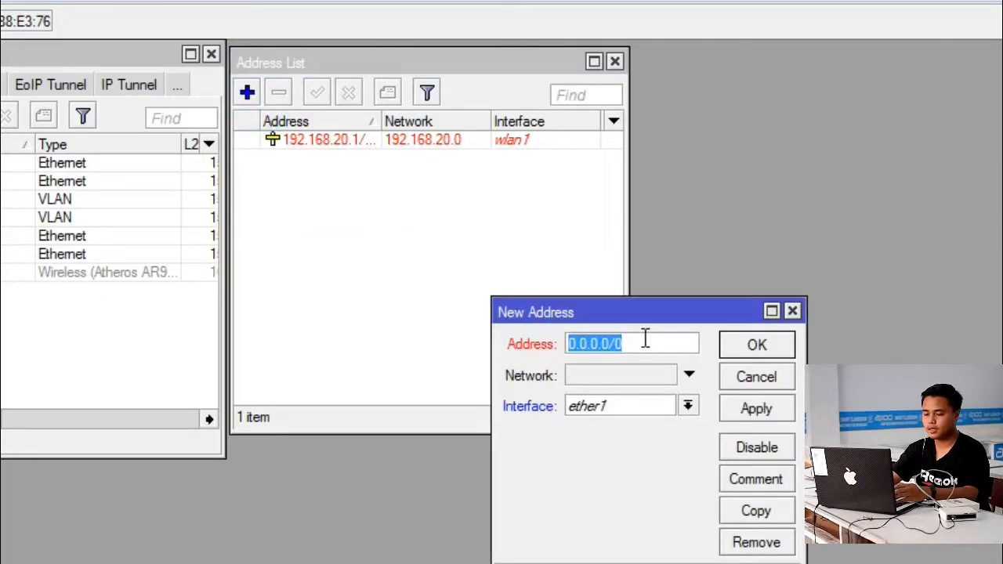
type("192.168.")
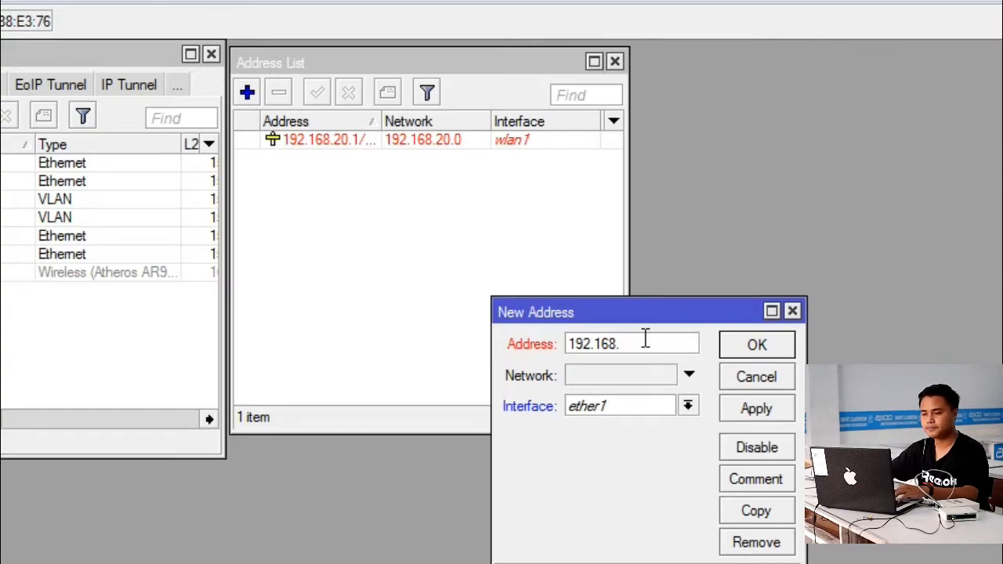
type("40.")
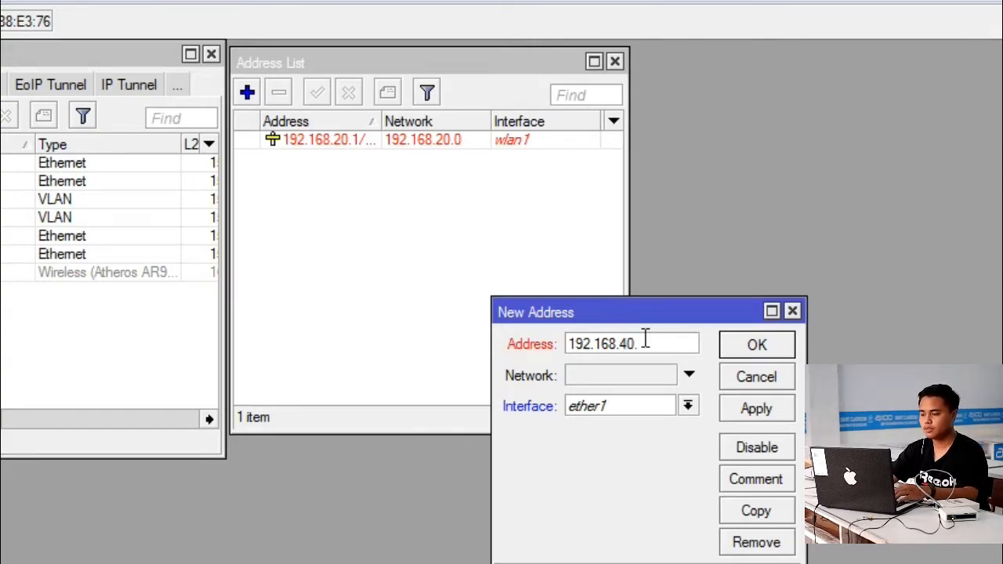
type("1/2")
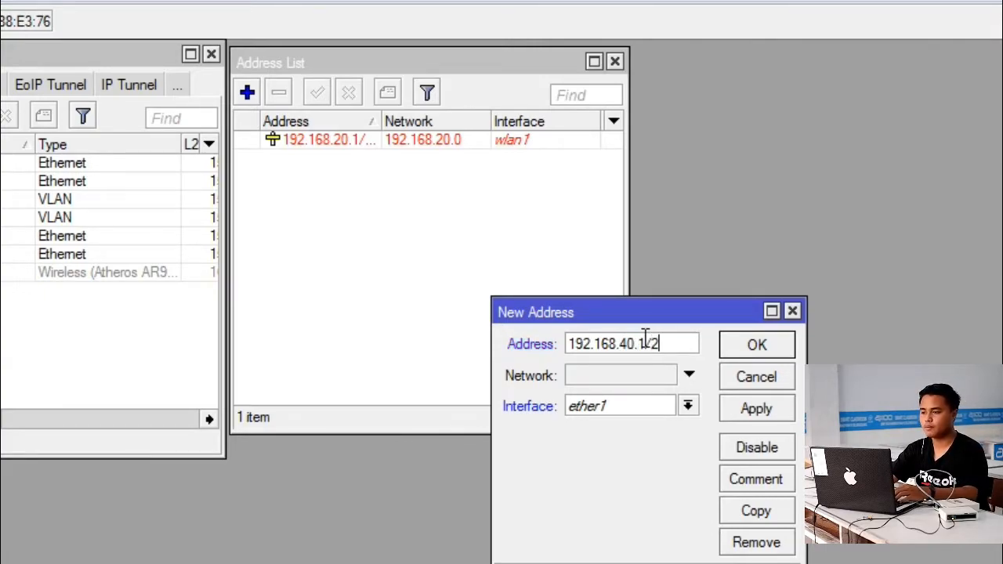
type("4")
left_click(687, 405)
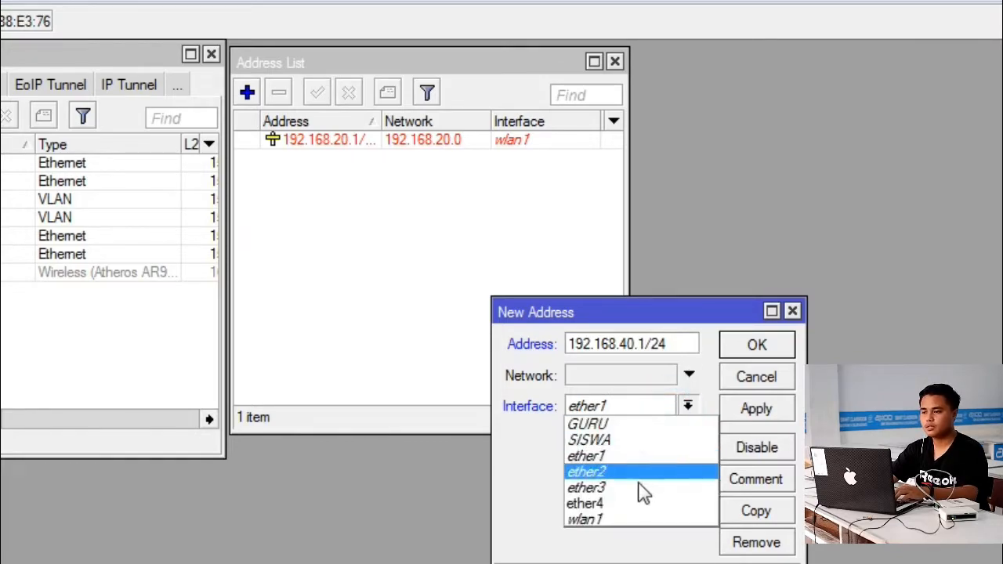
left_click(646, 442)
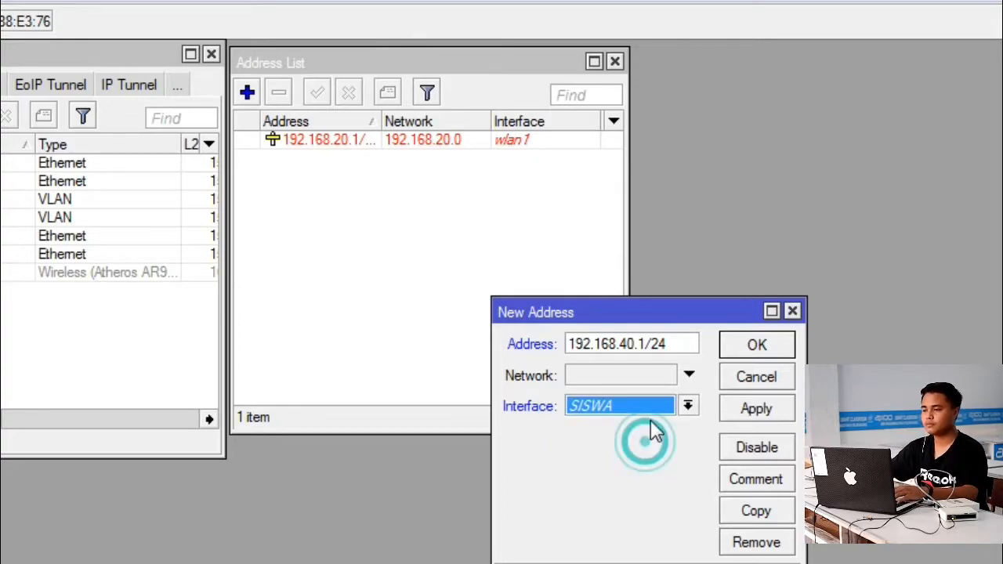
left_click(746, 411)
left_click(755, 345)
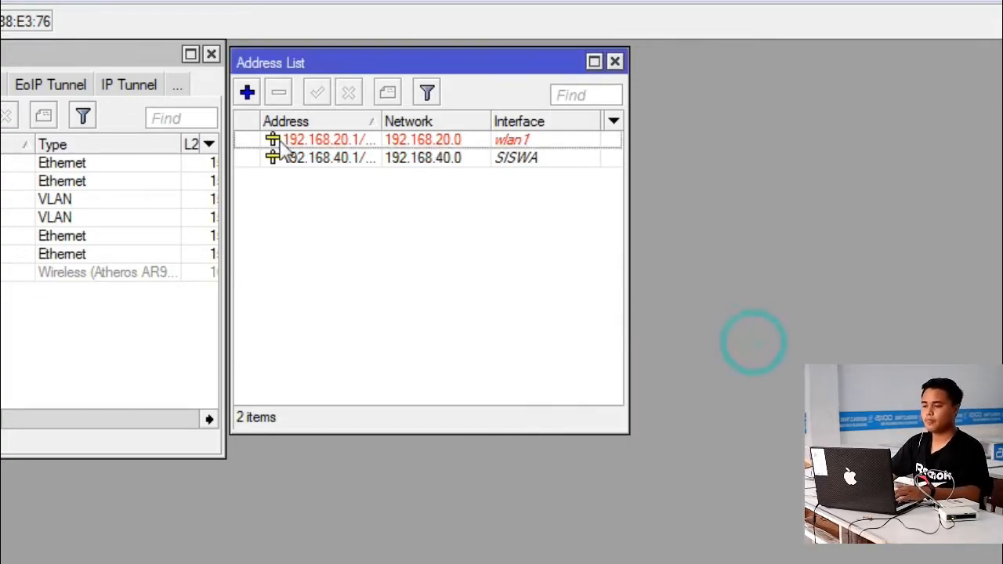
Step: Add the IP address 192.168.60.1/24 to the GURU VLAN interface
left_click(249, 93)
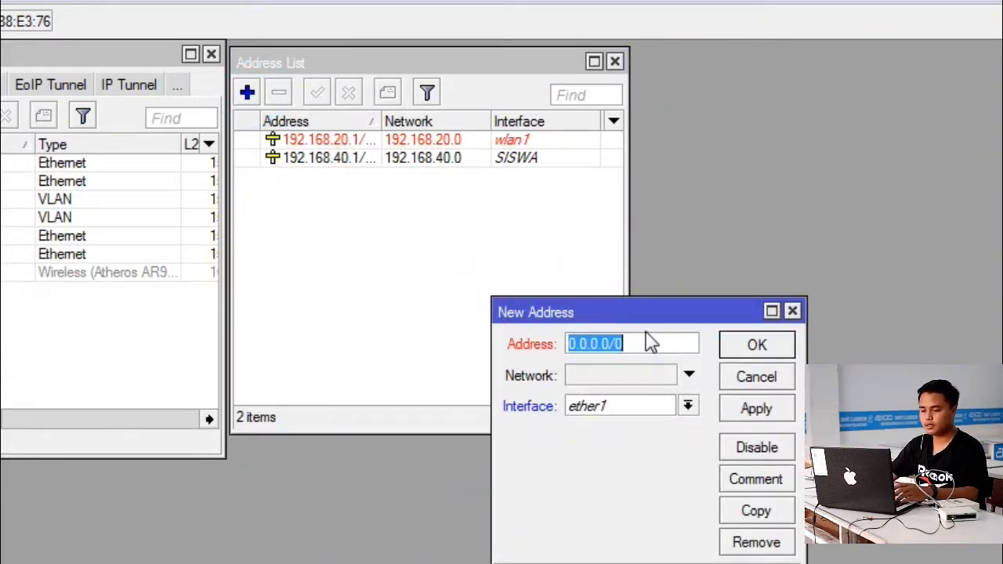
type("192.168.")
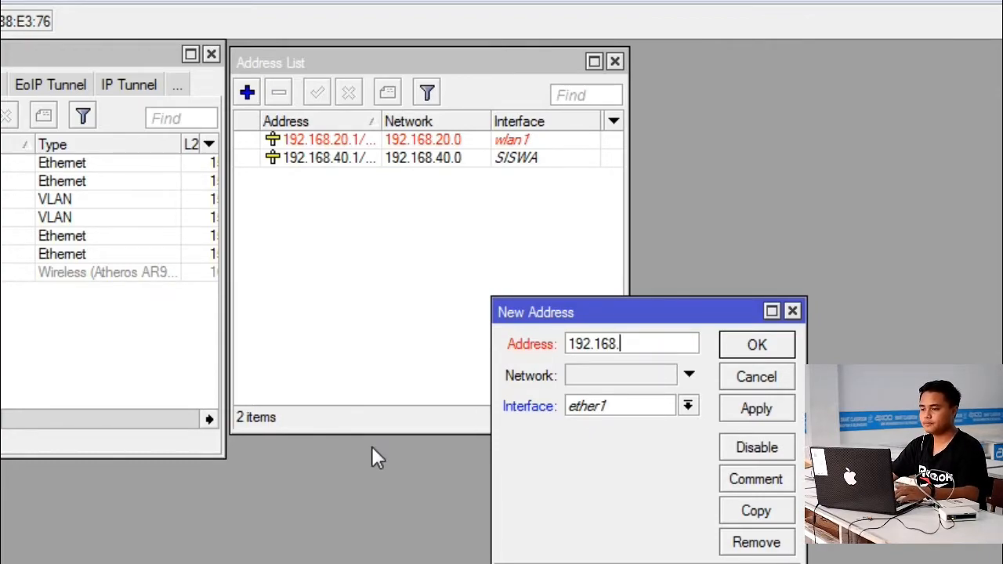
type("60.1")
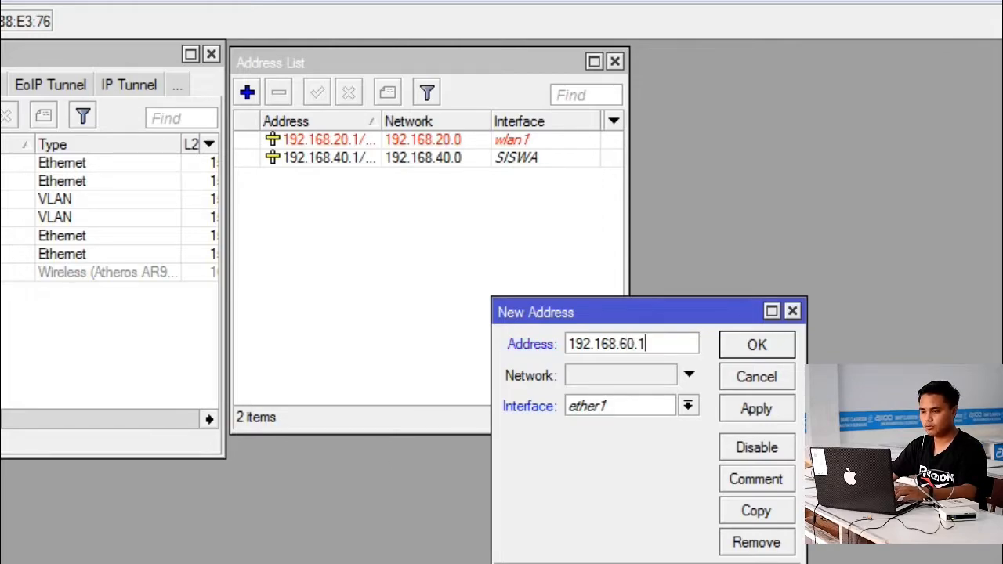
type("/24")
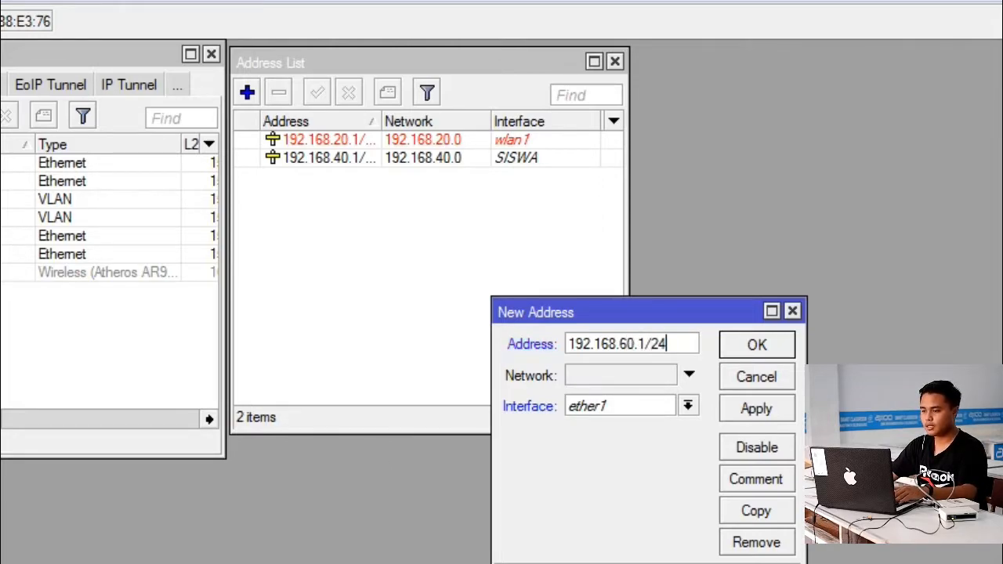
left_click(631, 408)
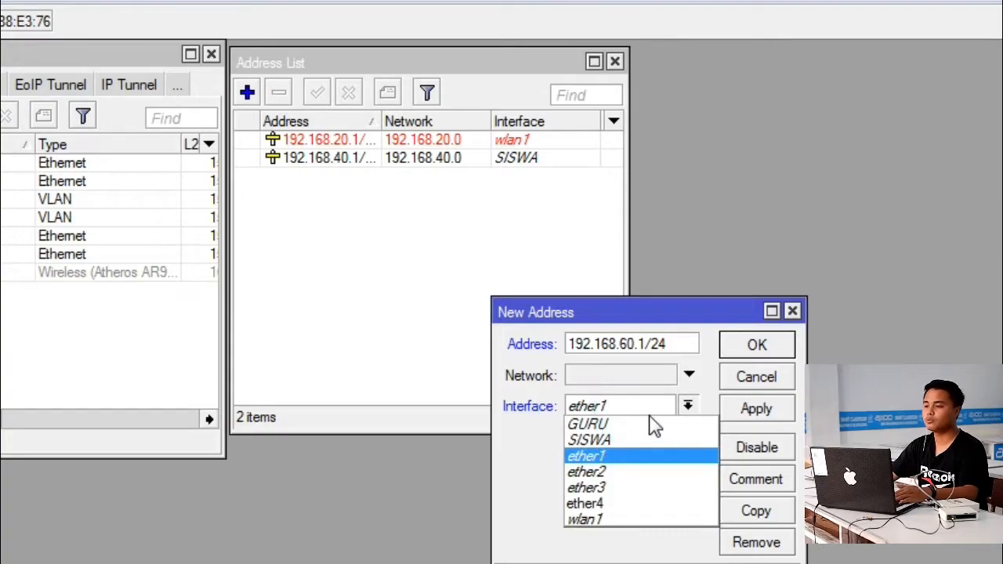
left_click(653, 423)
left_click(768, 409)
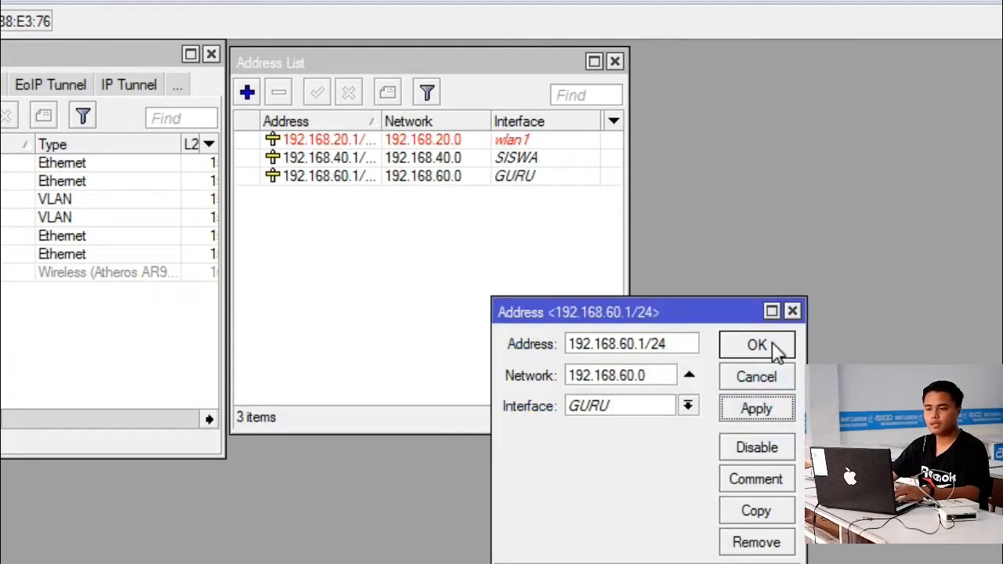
left_click(772, 347)
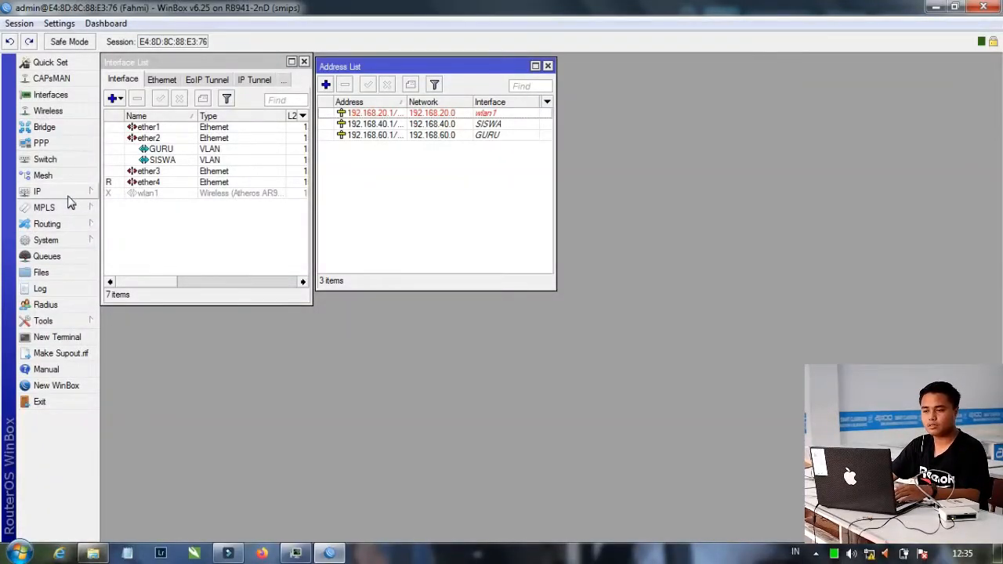
Step: Add a DHCP client on ether1 with the default peer DNS, peer NTP and default route options
left_click(67, 195)
left_click(145, 241)
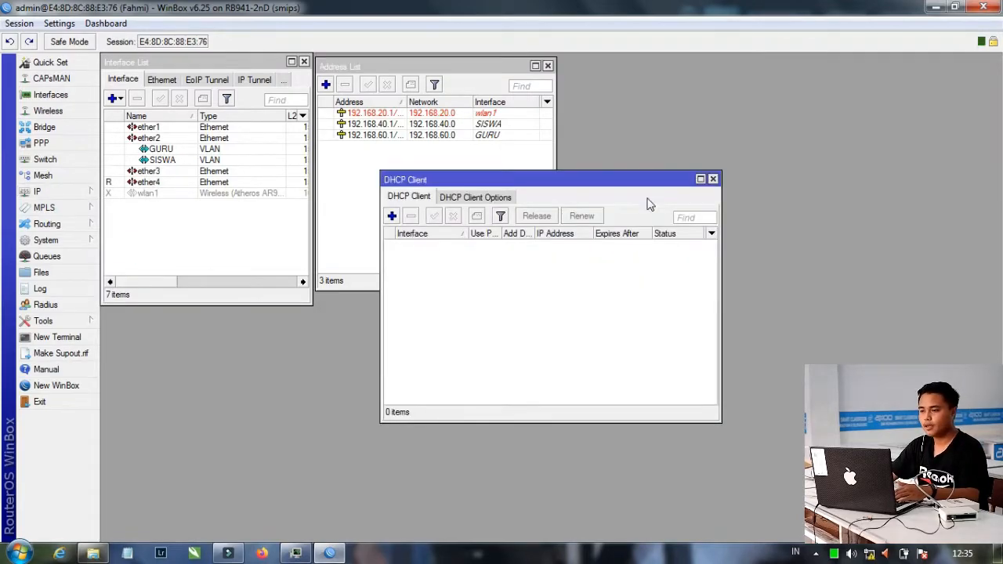
left_click_drag(611, 183, 788, 93)
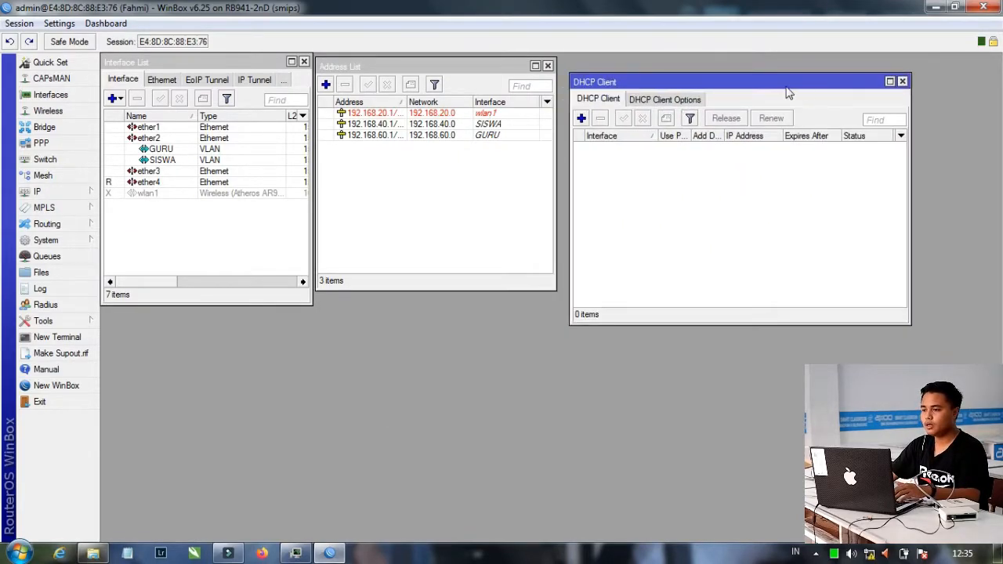
left_click(582, 119)
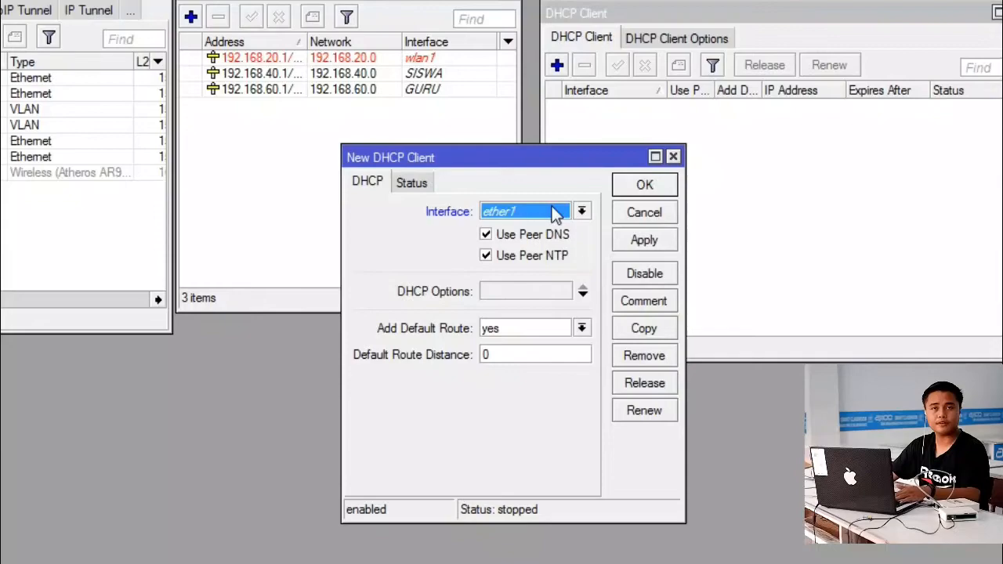
left_click(646, 186)
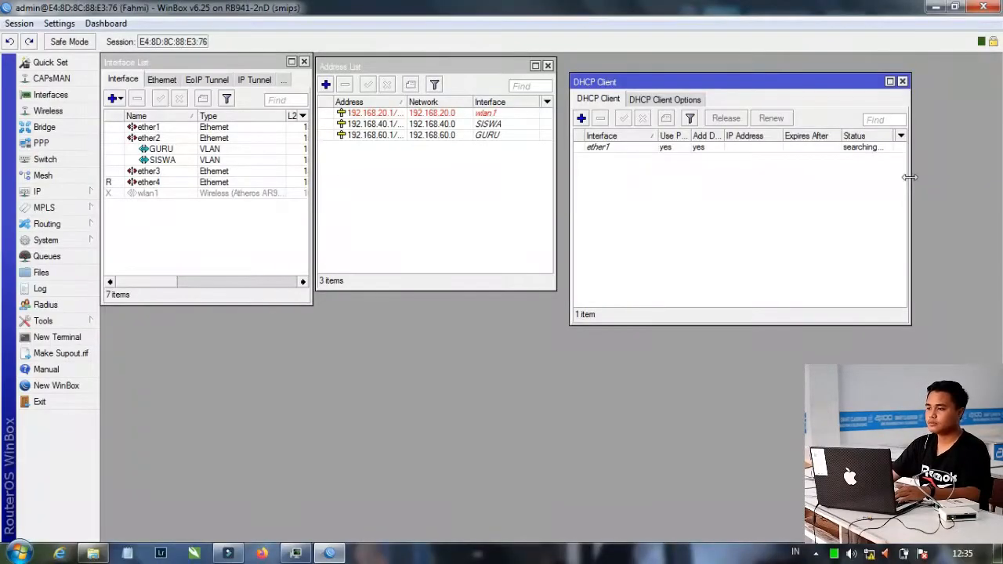
Step: Shrink the DHCP Client window and place it beside the Address List
left_click_drag(910, 178, 851, 182)
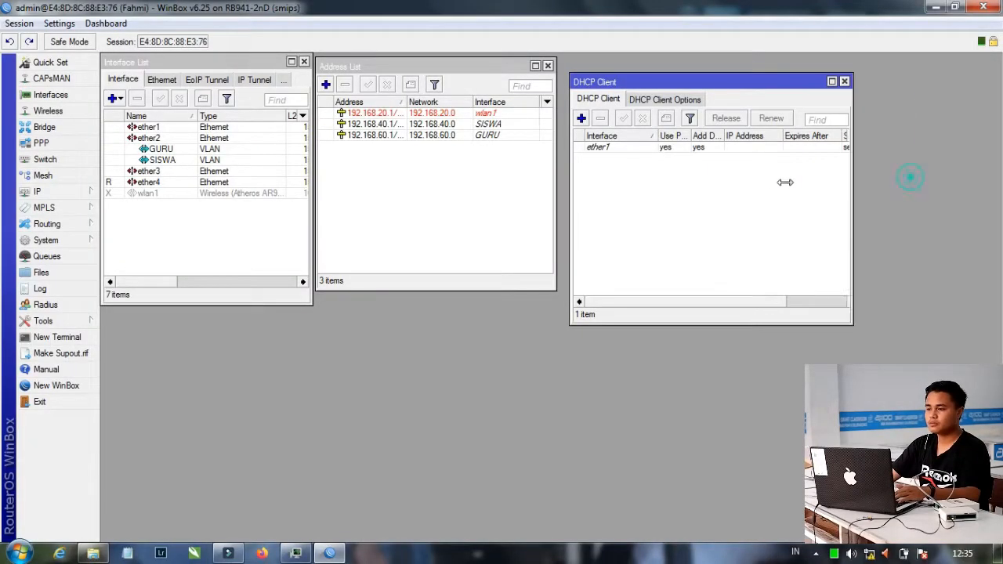
left_click_drag(671, 324, 686, 187)
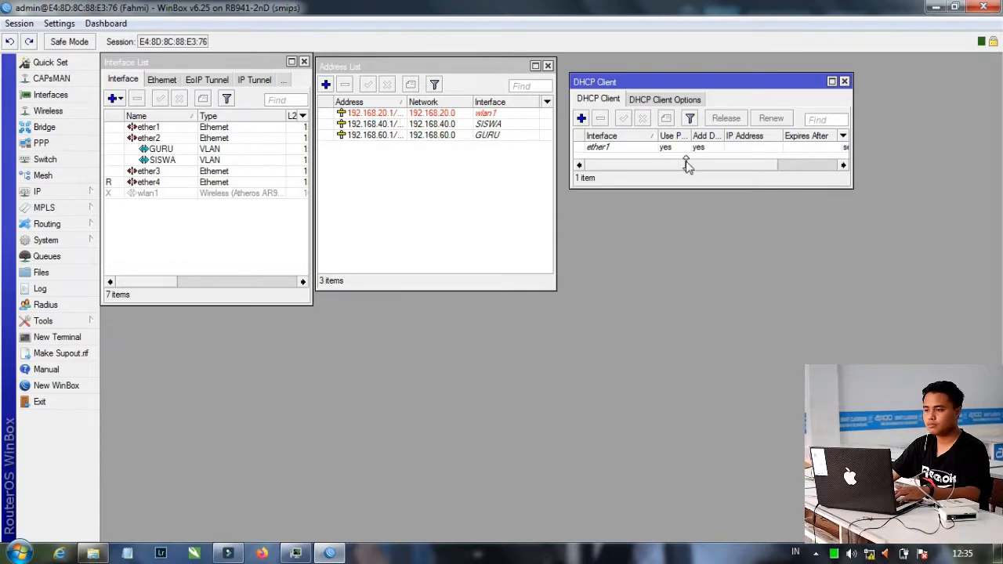
mouse_move(688, 86)
left_mouse_down()
mouse_move(670, 65)
mouse_move(678, 75)
left_mouse_up()
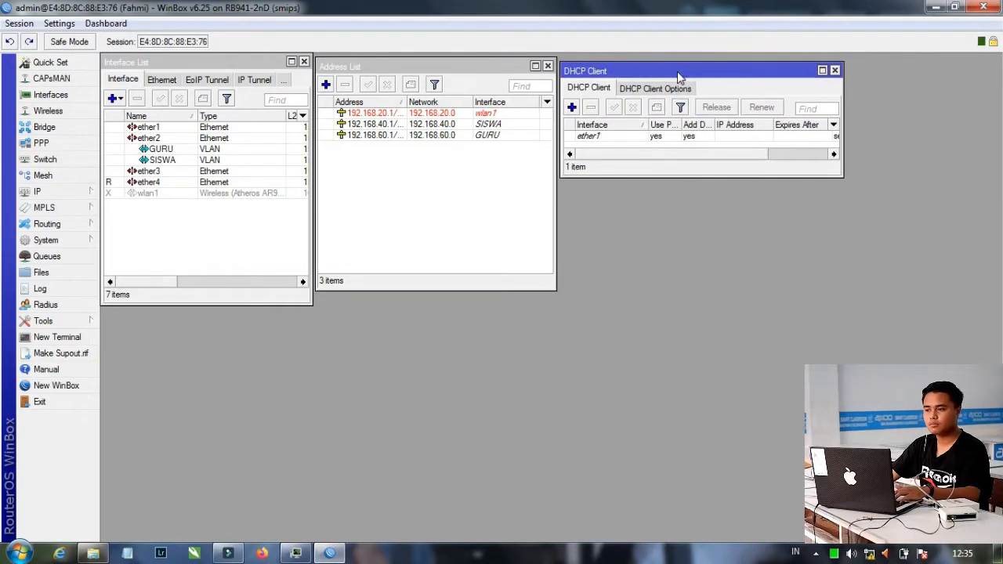
Step: Set the router's DNS server to 8.8.8.8 in the DNS settings
left_click(63, 192)
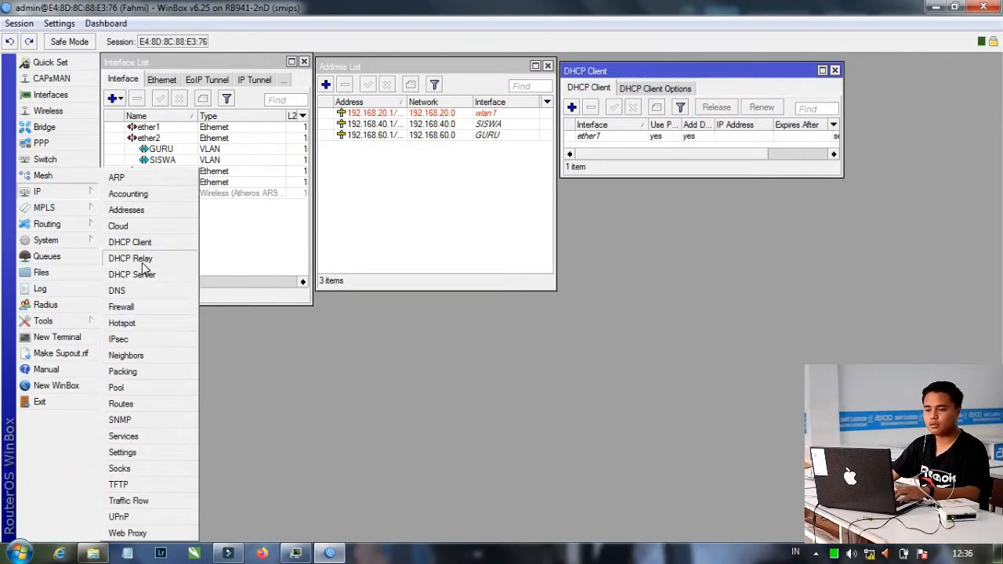
left_click(136, 294)
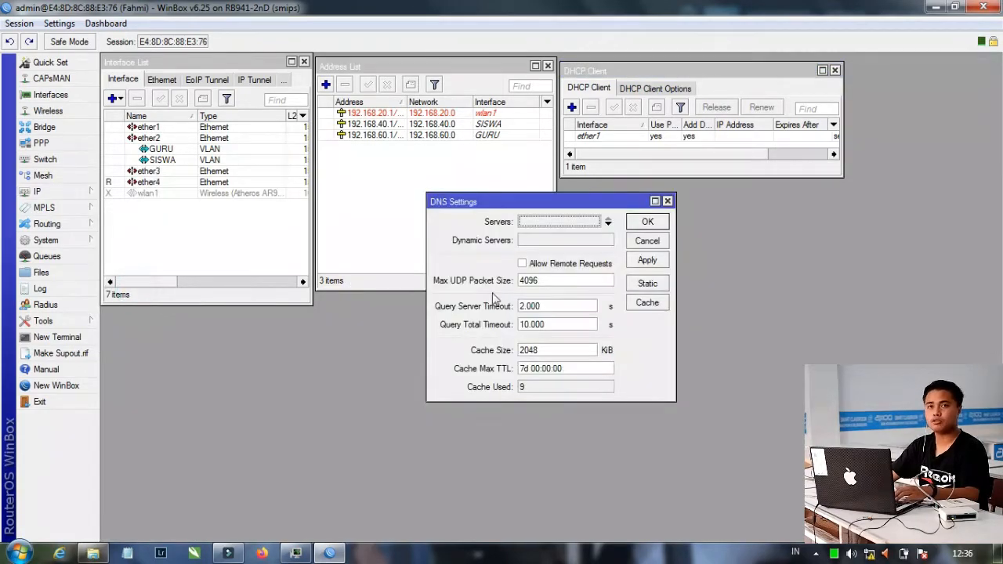
left_click(534, 219)
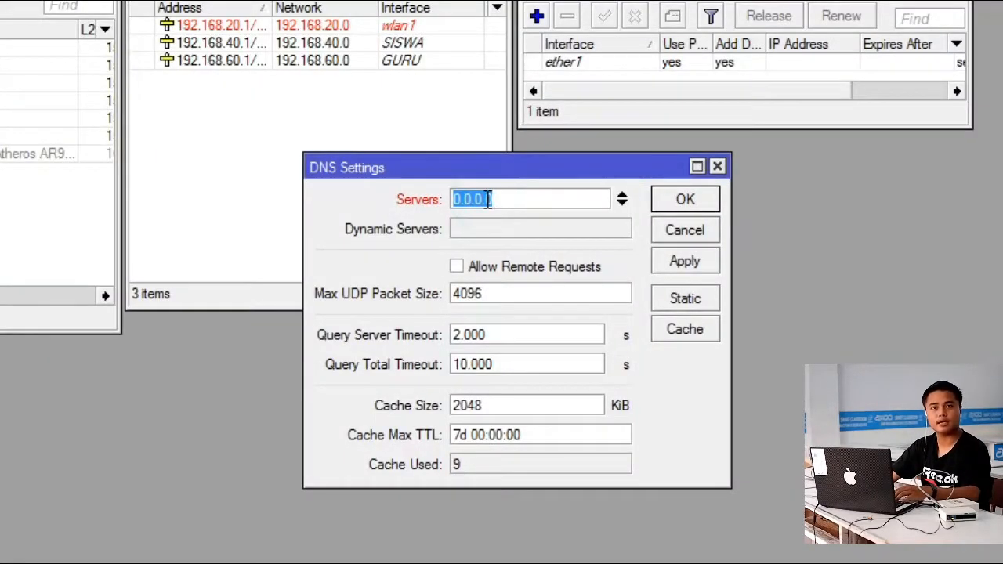
type("8.8.8.8")
key("Return")
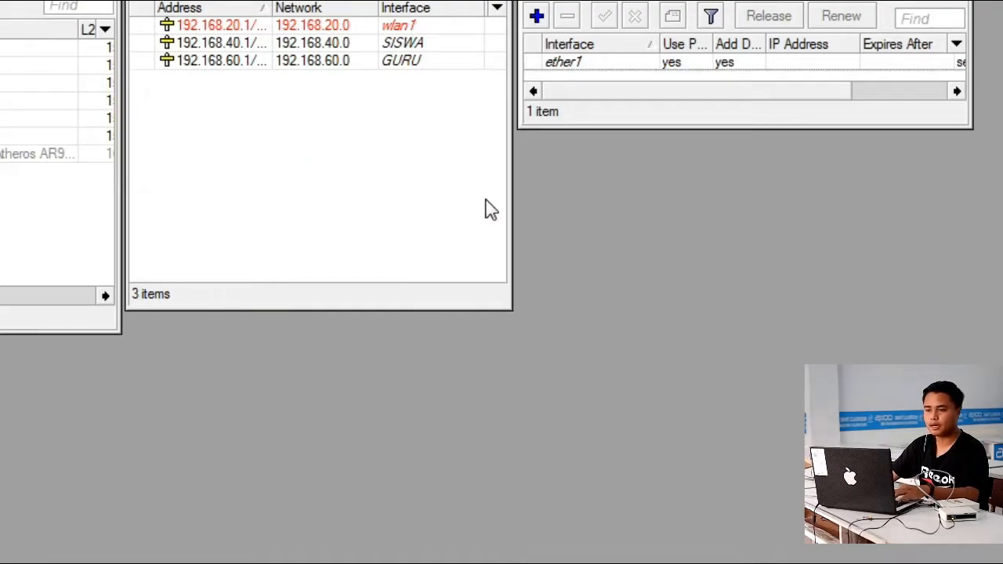
Step: Start a new firewall NAT rule on the srcnat chain with wlan1 as the outgoing interface
left_click(37, 191)
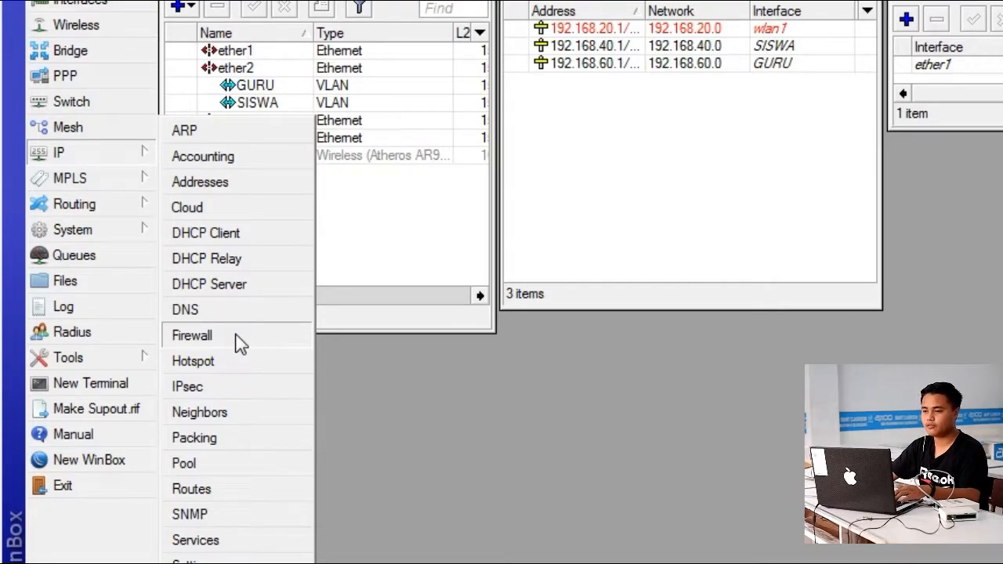
left_click(235, 335)
left_click(563, 164)
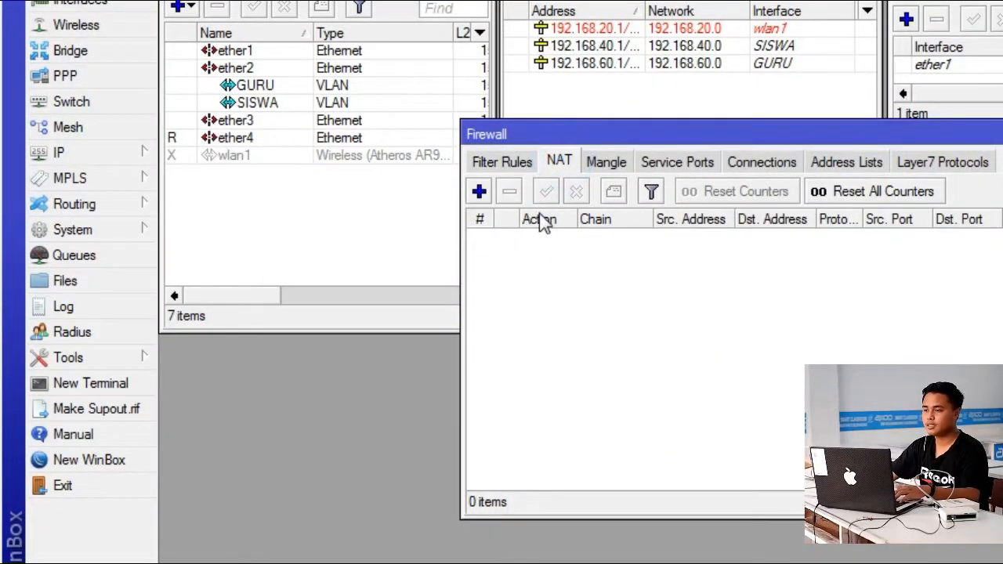
left_click(480, 193)
left_click(849, 294)
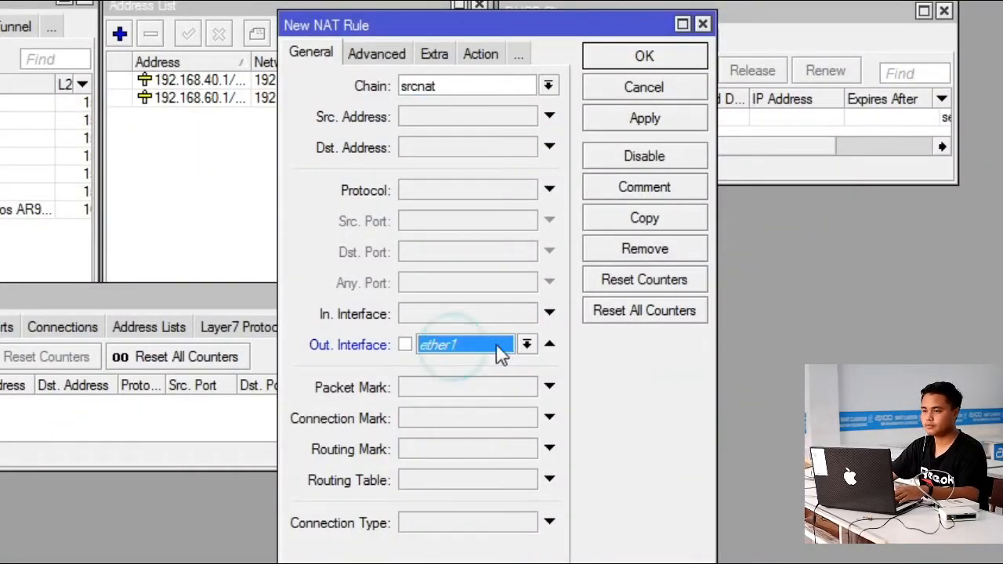
left_click(527, 345)
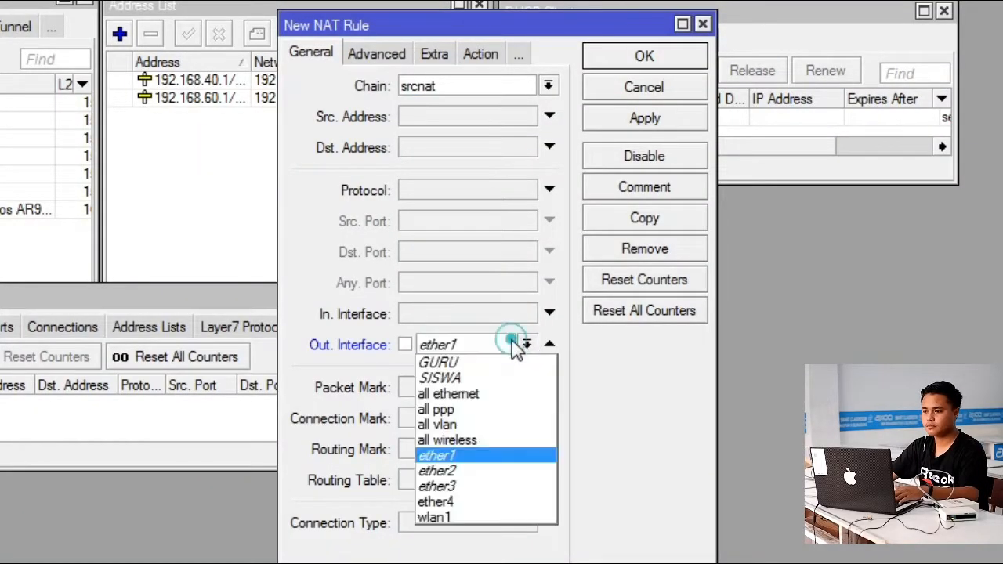
left_click(475, 518)
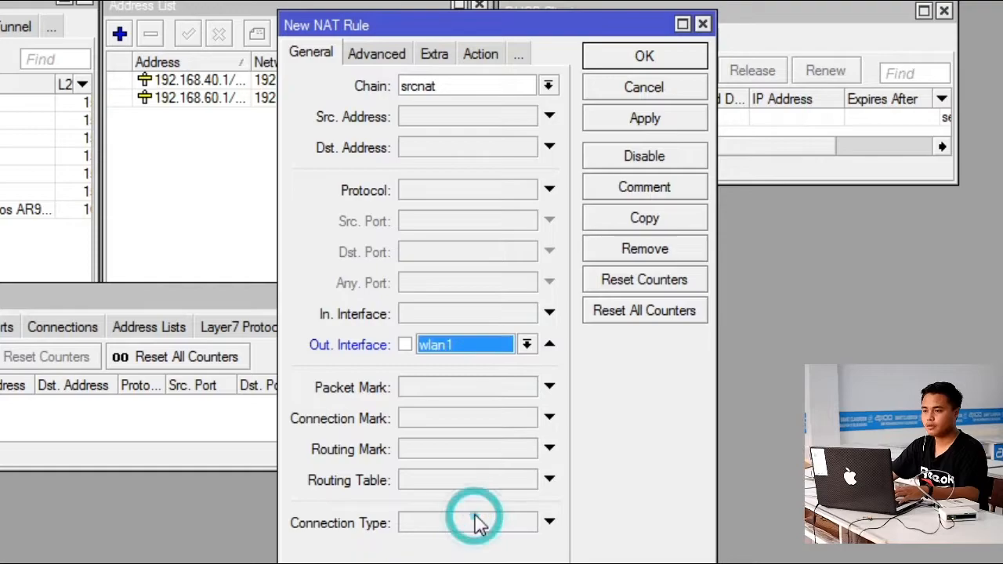
Step: Save the NAT rule with the masquerade action and fit the shortened Firewall window below the Interface List
left_click(481, 54)
left_click(443, 88)
left_click(439, 194)
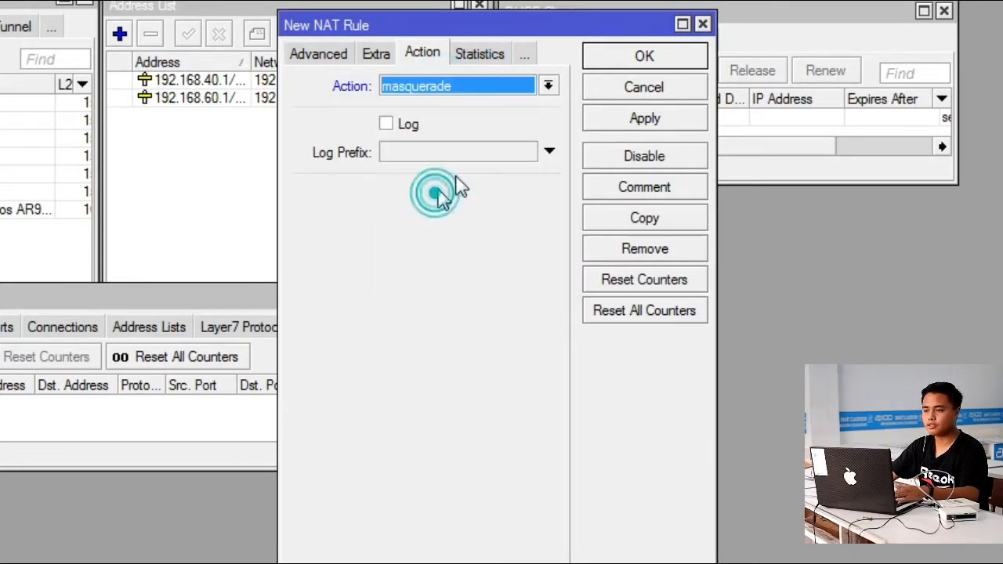
left_click(623, 58)
left_click_drag(550, 421, 557, 257)
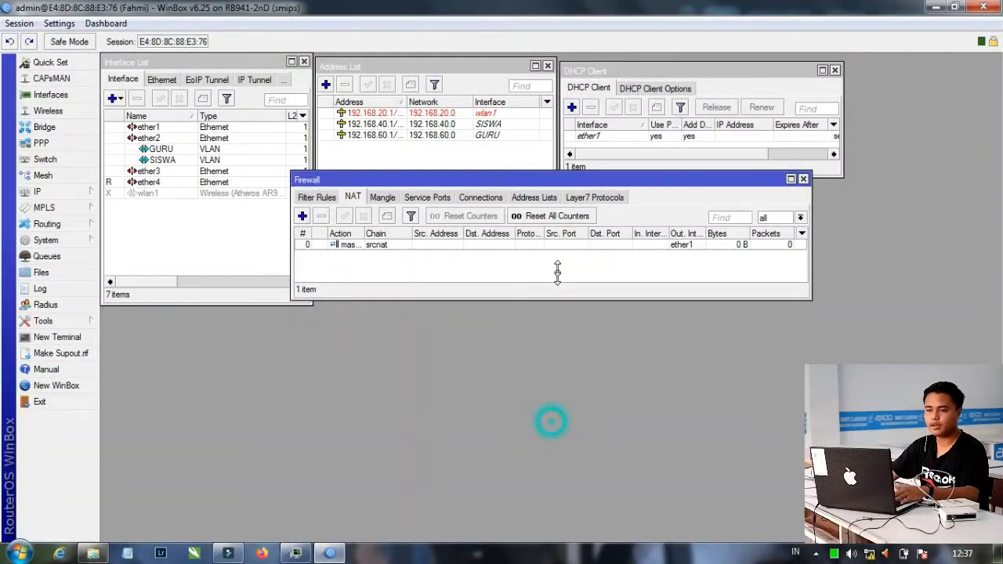
left_click_drag(559, 179, 379, 319)
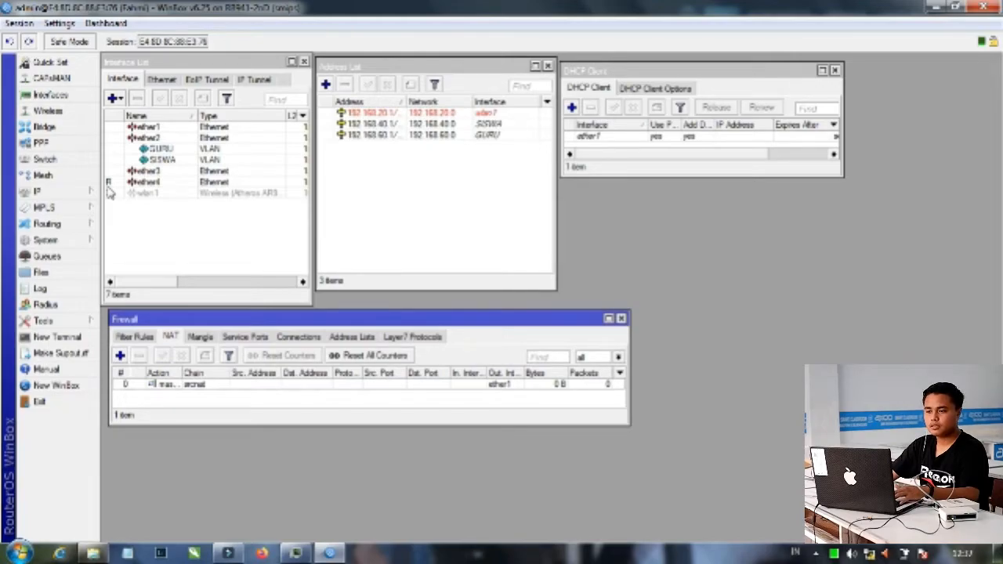
Step: Set up a DHCP server on the GURU VLAN, accepting the proposed settings with DNS server 8.8.8.8 and a 3-day lease time
left_click(61, 191)
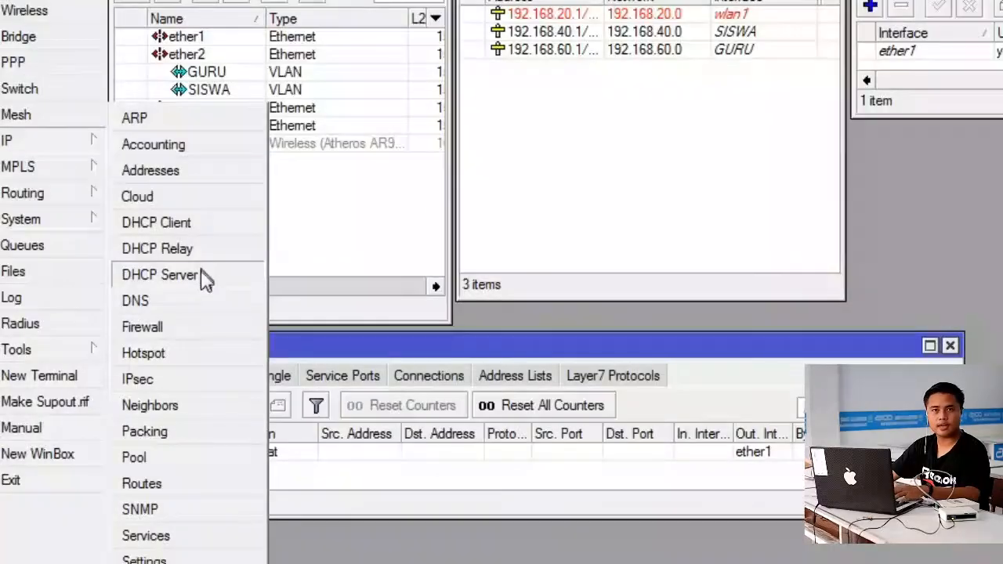
left_click(200, 274)
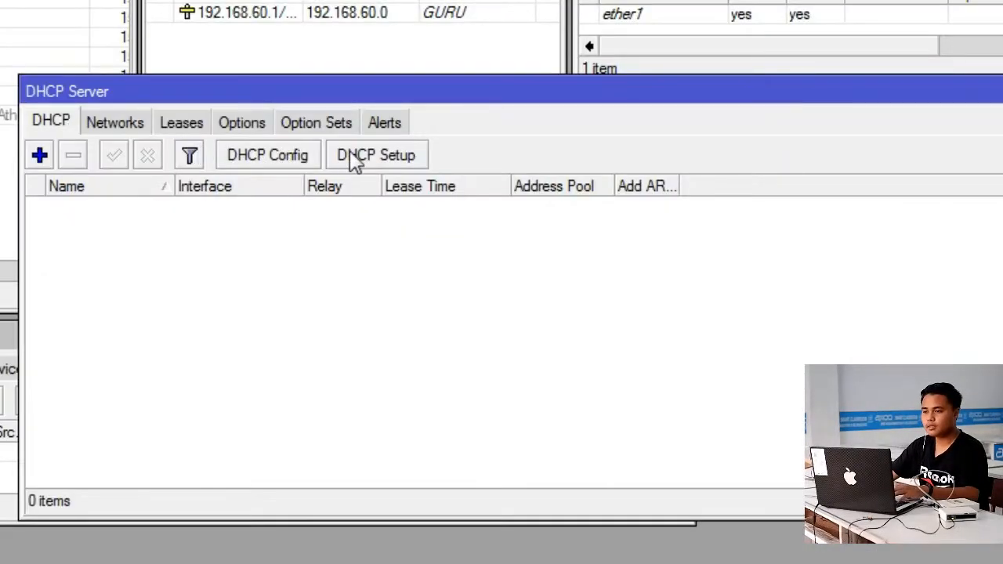
left_click(442, 219)
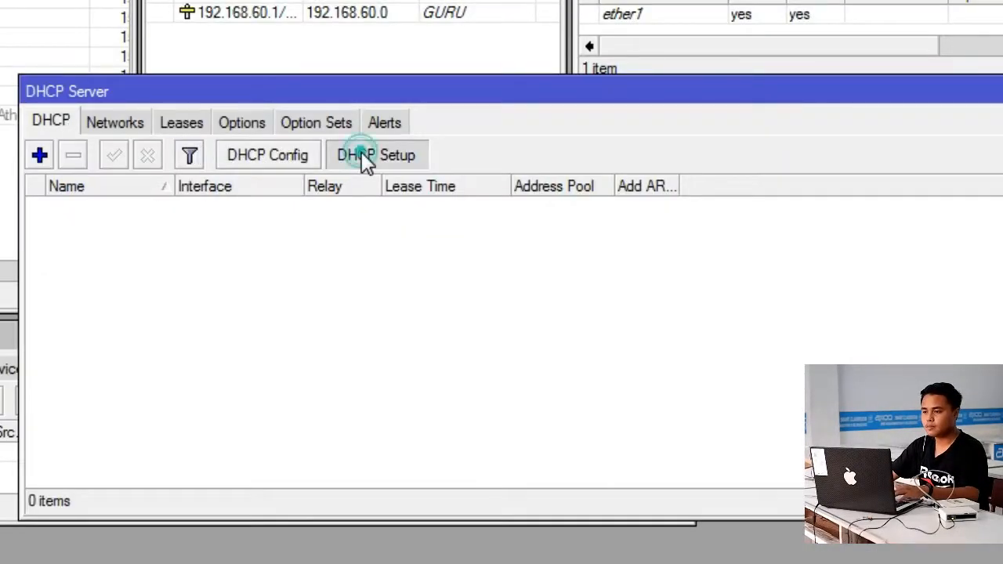
left_click(609, 287)
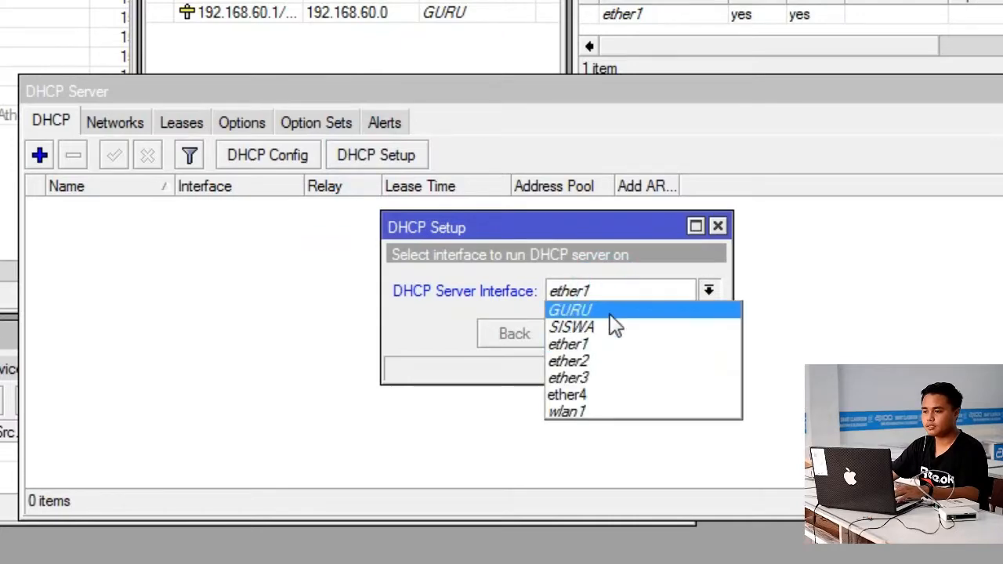
left_click(609, 312)
left_click(592, 334)
left_click(594, 334)
left_click(598, 334)
left_click(600, 334)
left_click(600, 333)
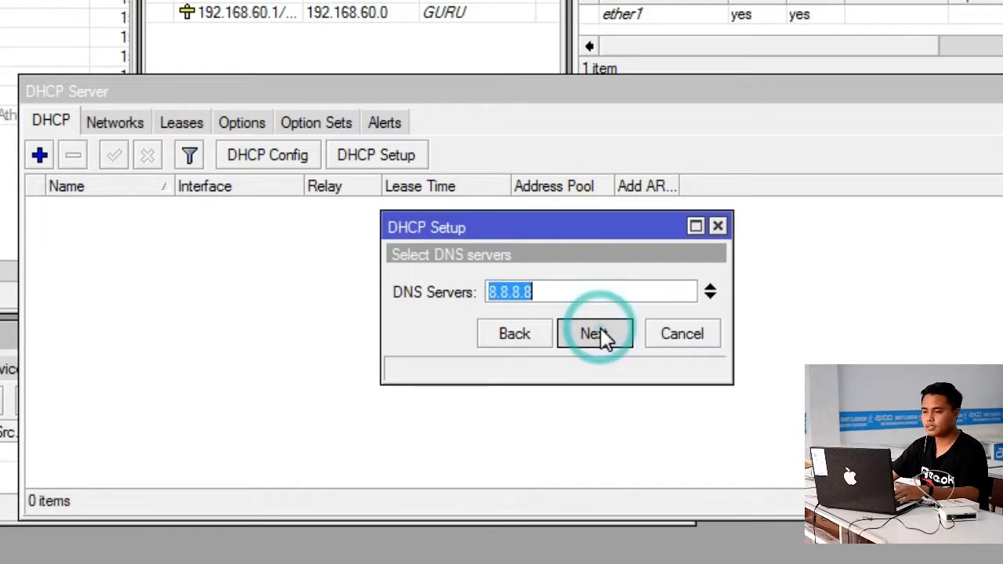
left_click(605, 335)
left_click(528, 297)
Step: Set up a DHCP server on the SISWA VLAN for 192.168.40.0/24, accepting the proposed settings and the 3-day lease time
left_click(359, 153)
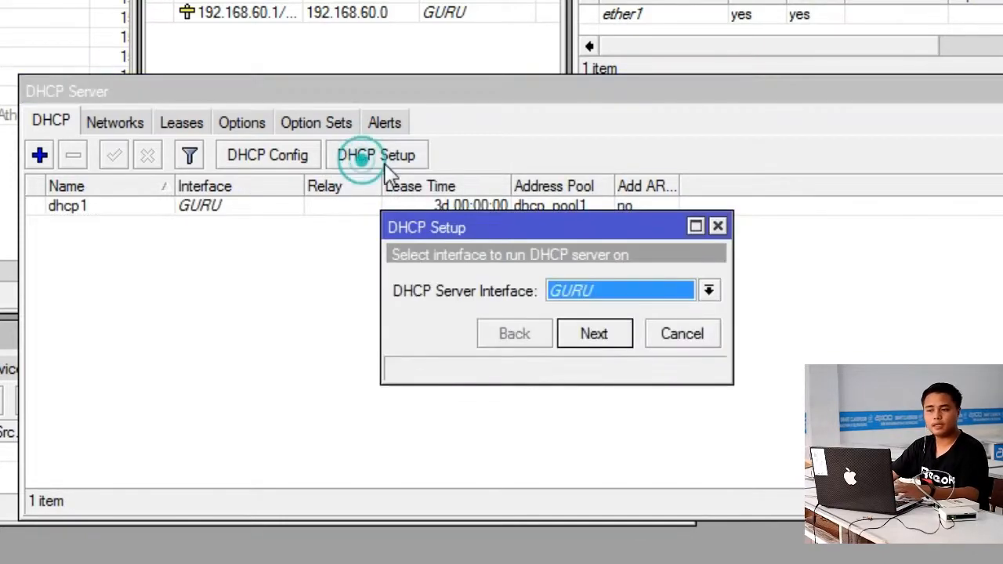
left_click(572, 291)
left_click(586, 329)
left_click(594, 337)
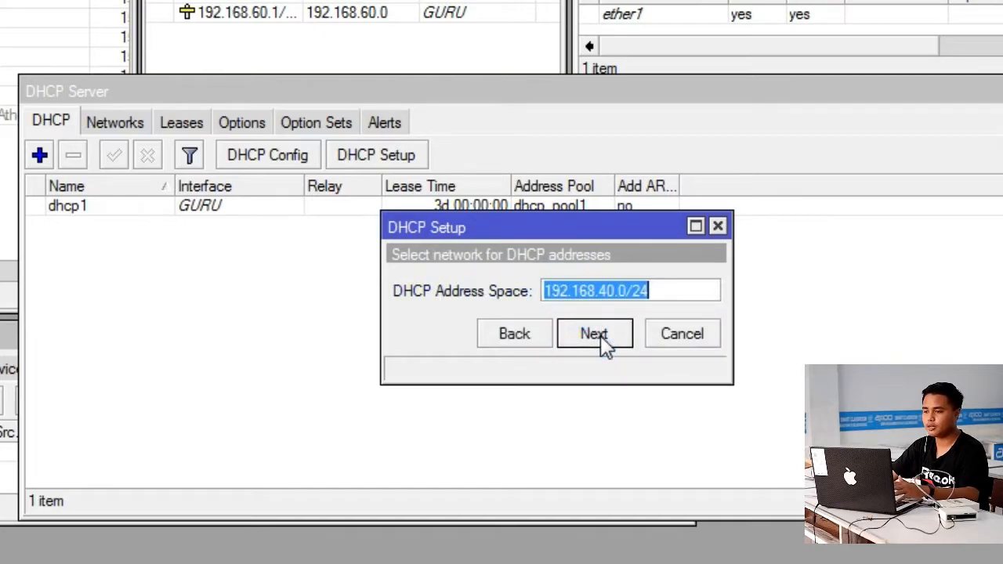
left_click(600, 342)
left_click(604, 345)
left_click(600, 345)
left_click(600, 345)
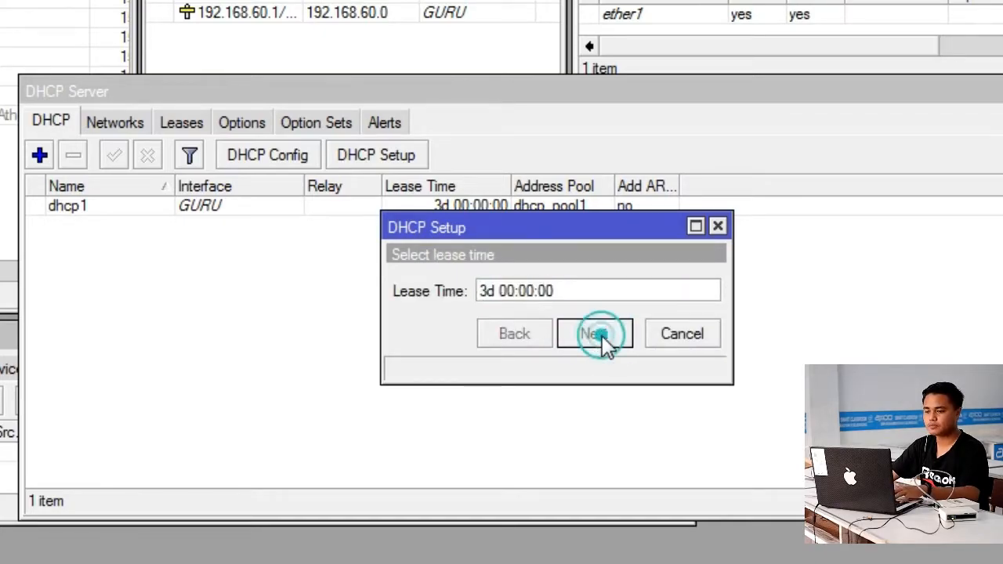
left_click(601, 345)
left_click(544, 291)
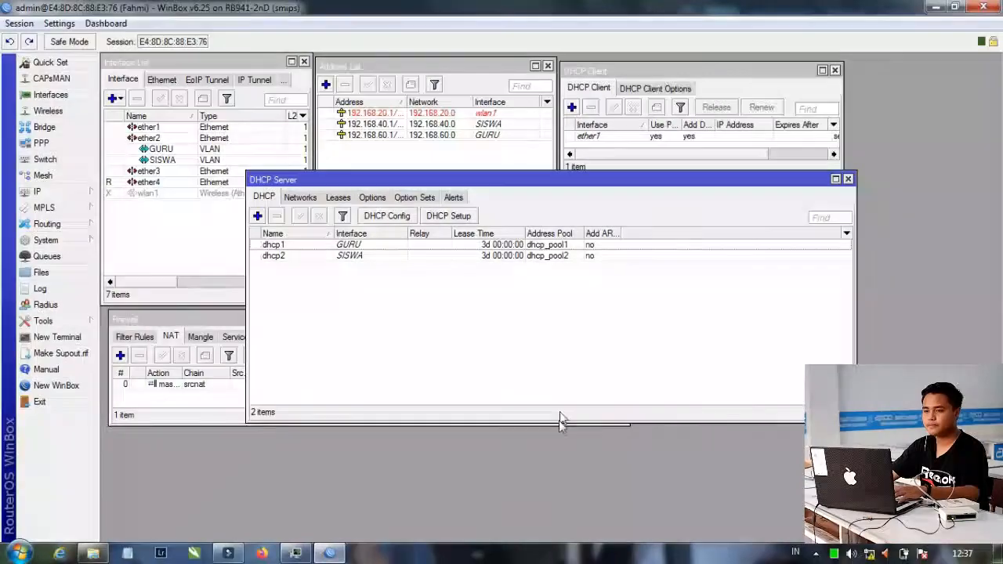
Step: Reduce the height of the DHCP Server window and place it below the Firewall window
left_click(560, 420)
left_click(634, 305)
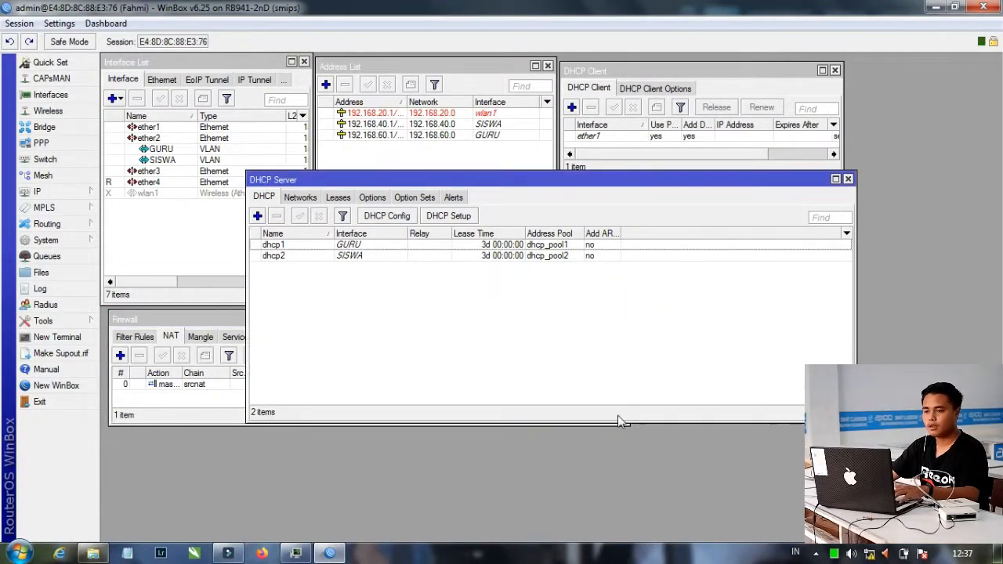
left_click_drag(650, 421, 661, 285)
left_click_drag(661, 182, 525, 444)
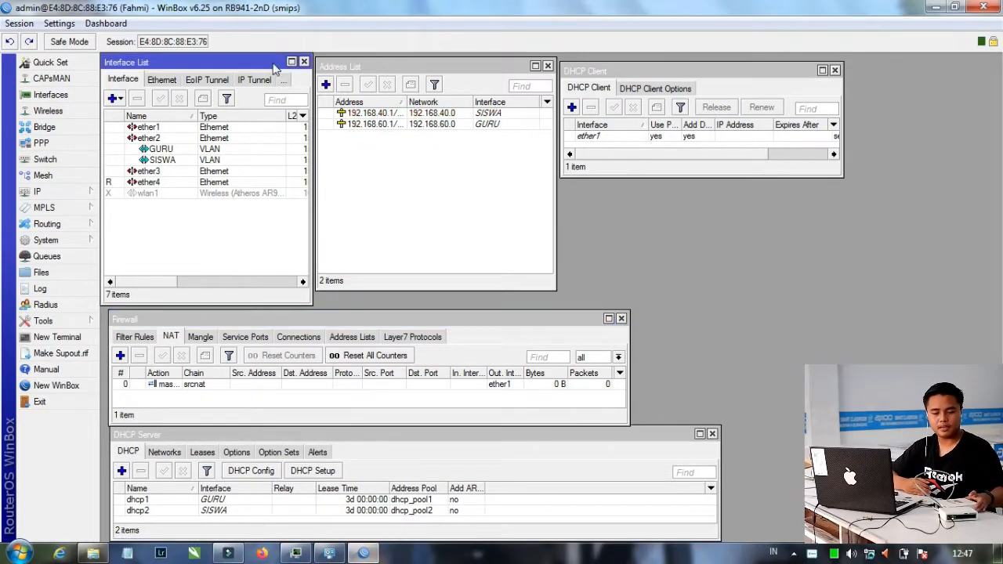
Step: Enlarge the Interface List window and enable the wlan1 interface
left_click_drag(311, 85, 770, 142)
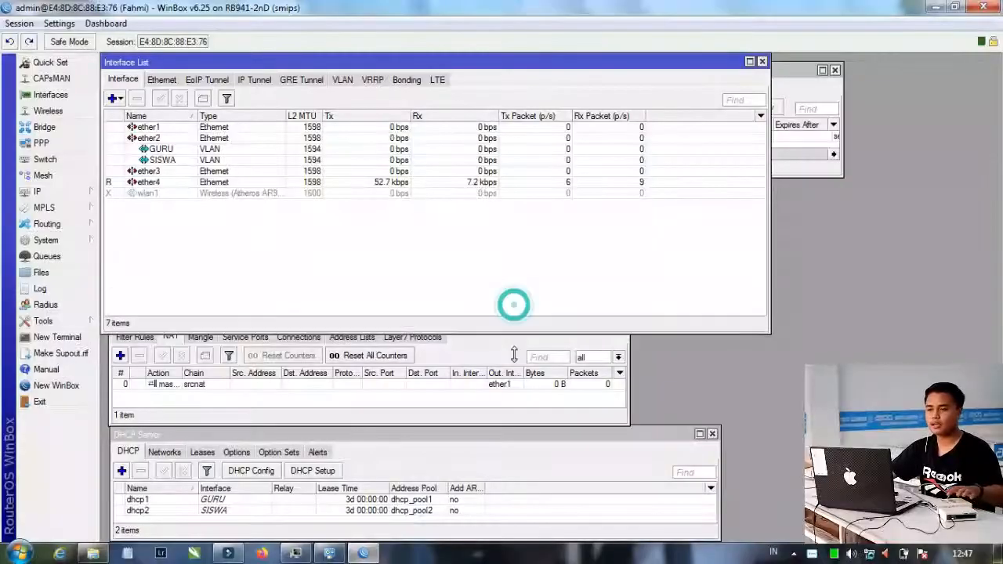
left_click_drag(514, 355, 514, 381)
left_click(152, 192)
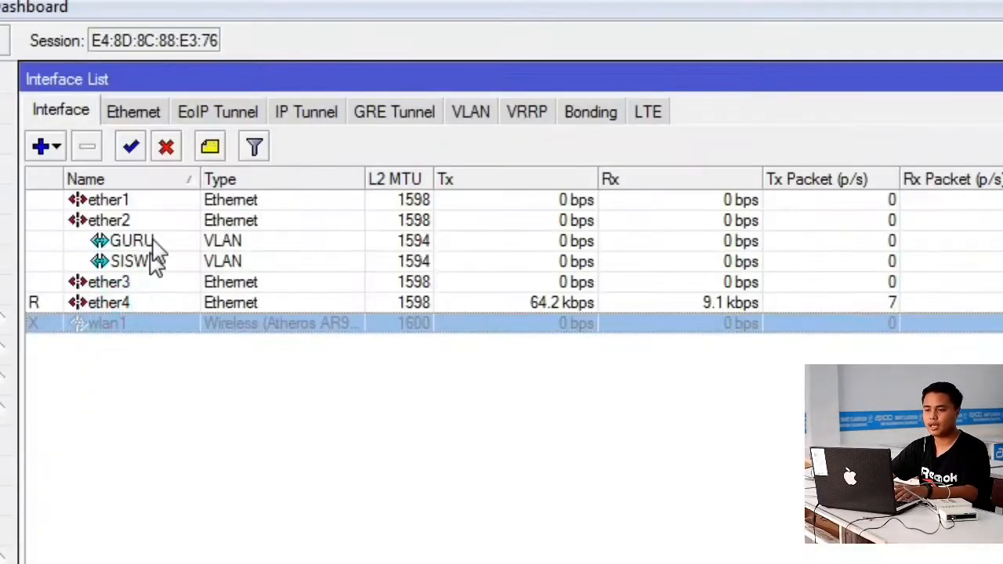
left_click(130, 147)
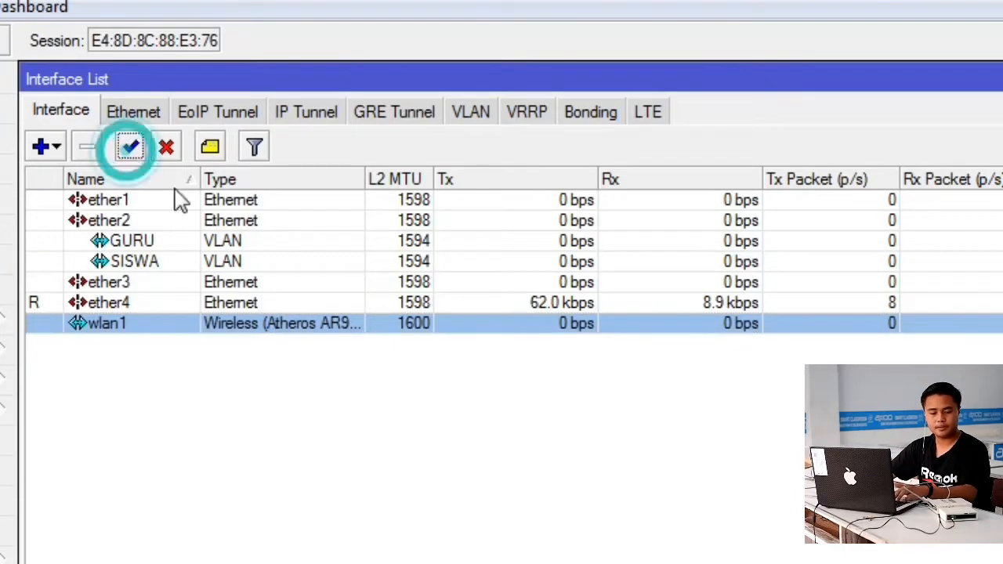
Step: Scan for wireless networks on wlan1, connect to the SSID SISWA 5 and save the interface settings
double_click(229, 327)
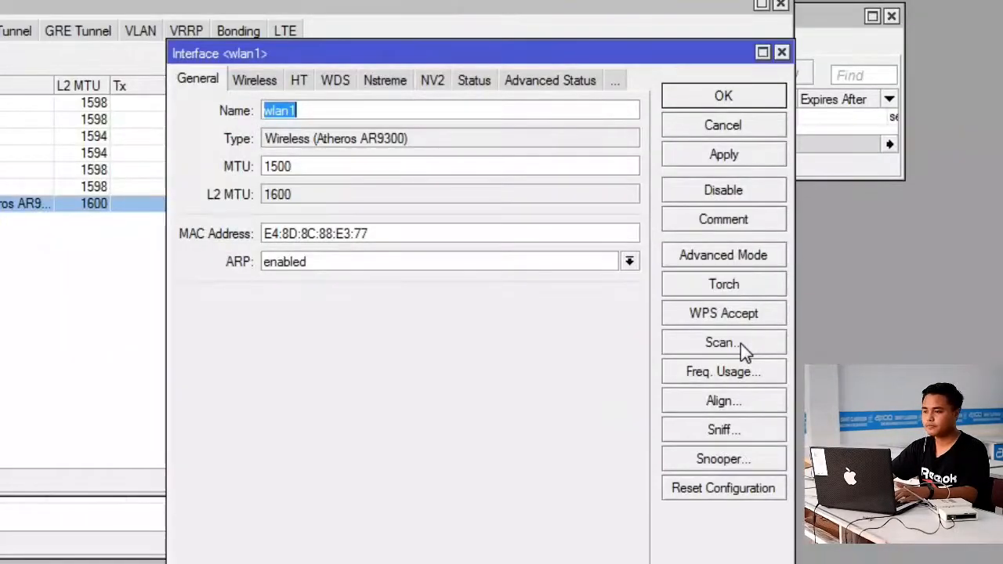
left_click(740, 343)
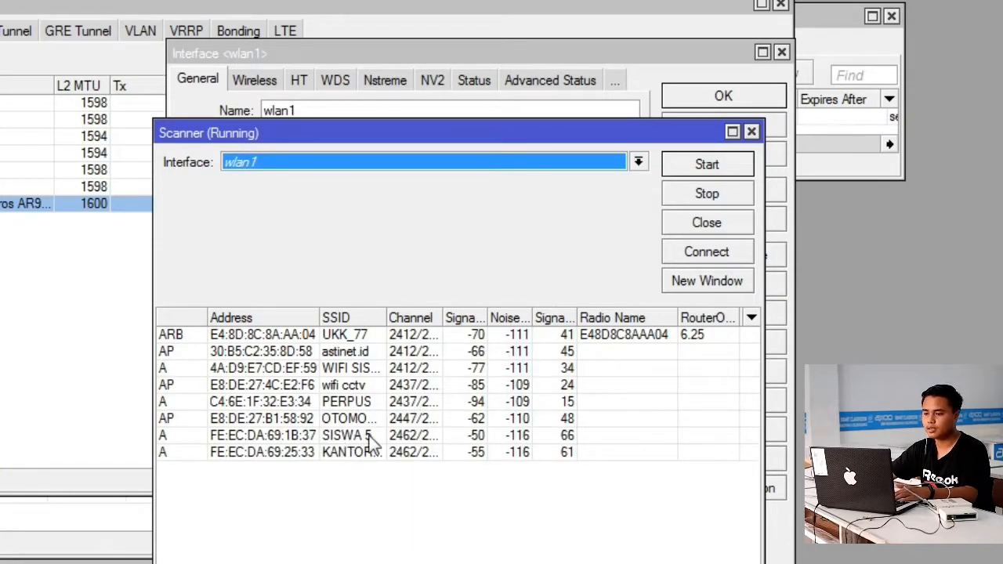
left_click(354, 436)
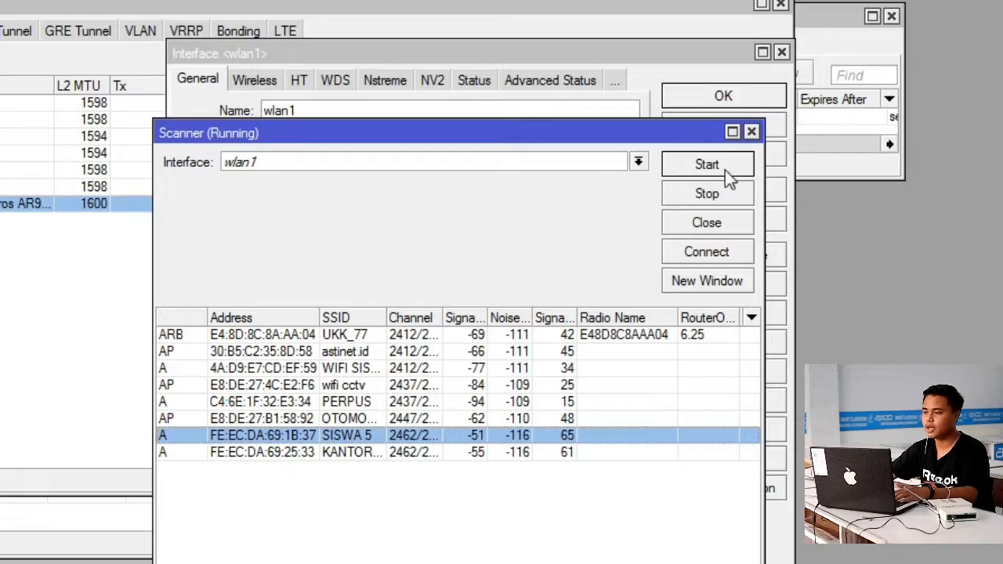
left_click(706, 253)
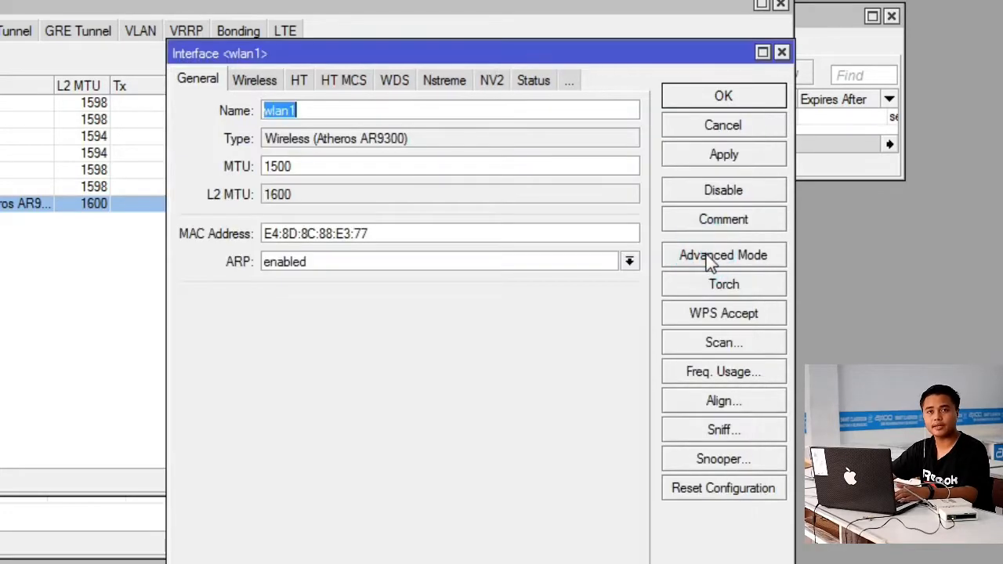
left_click(711, 96)
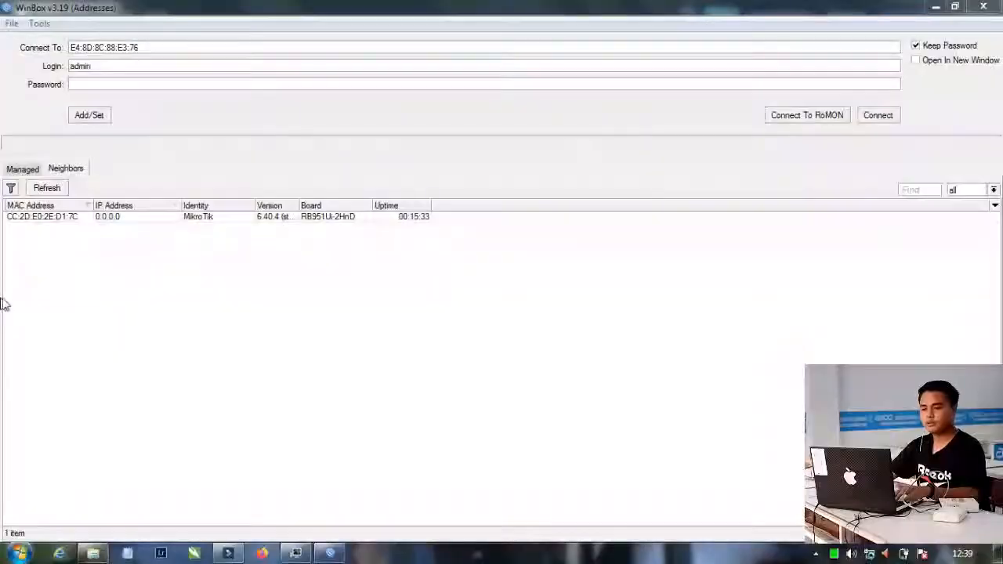
Step: Connect to the discovered RB951Ui-2HnD router as admin and create bridge1 with the default settings
left_click(23, 219)
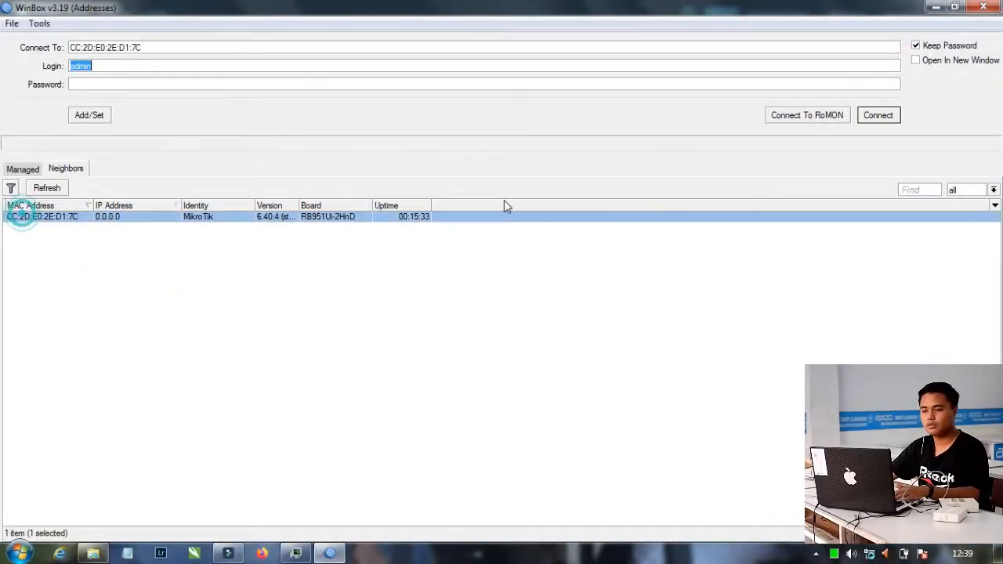
left_click(879, 118)
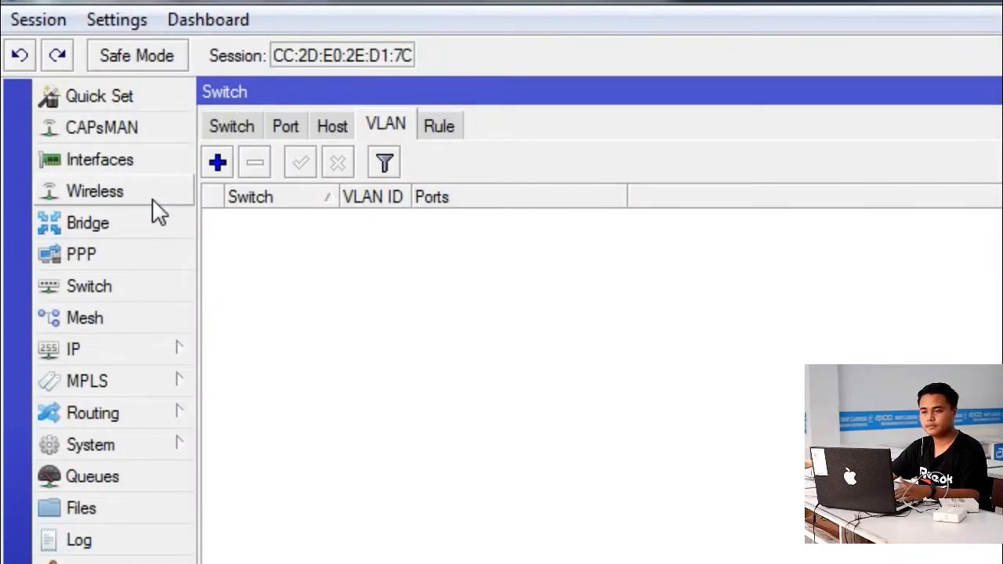
left_click(88, 225)
left_click(245, 139)
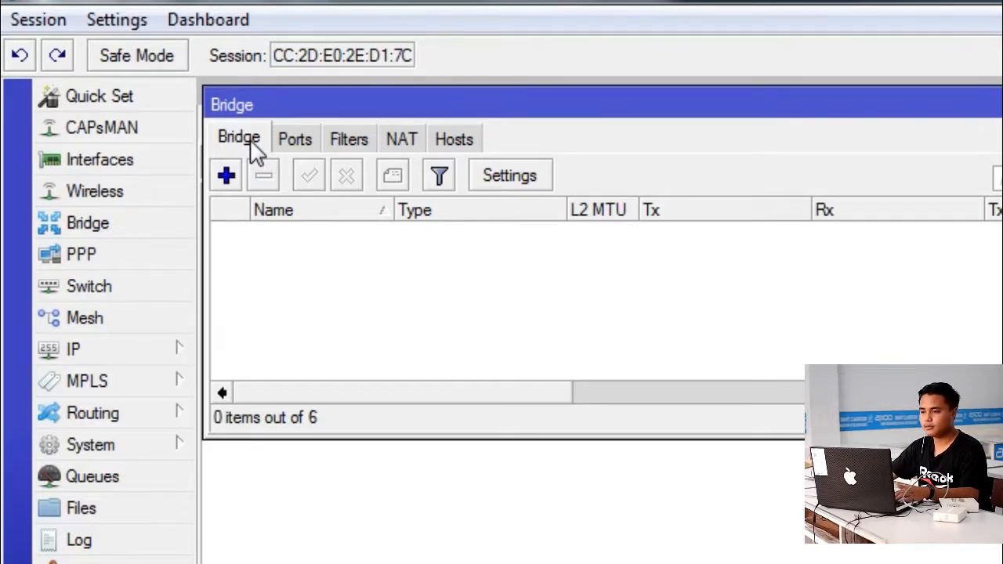
left_click(228, 174)
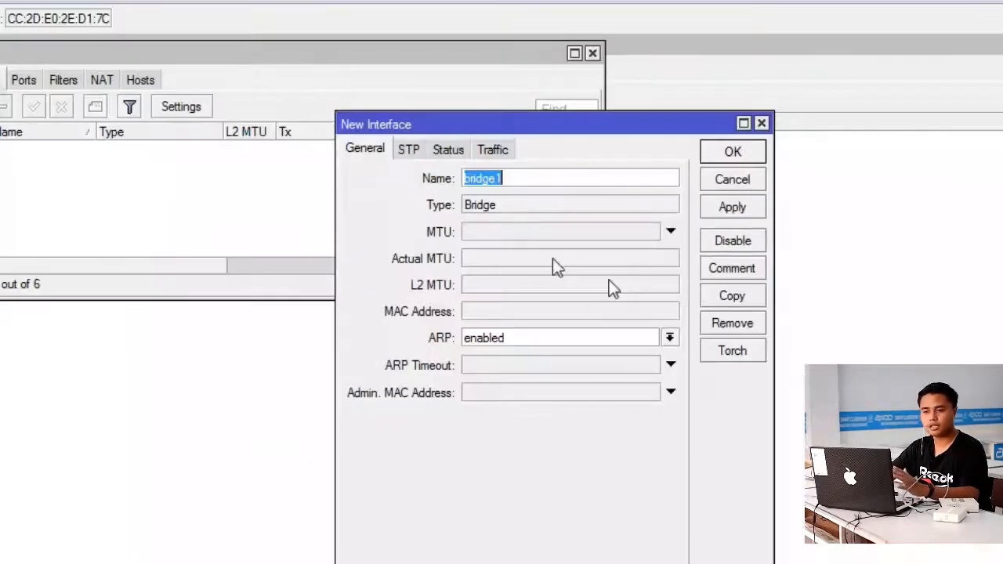
left_click(710, 152)
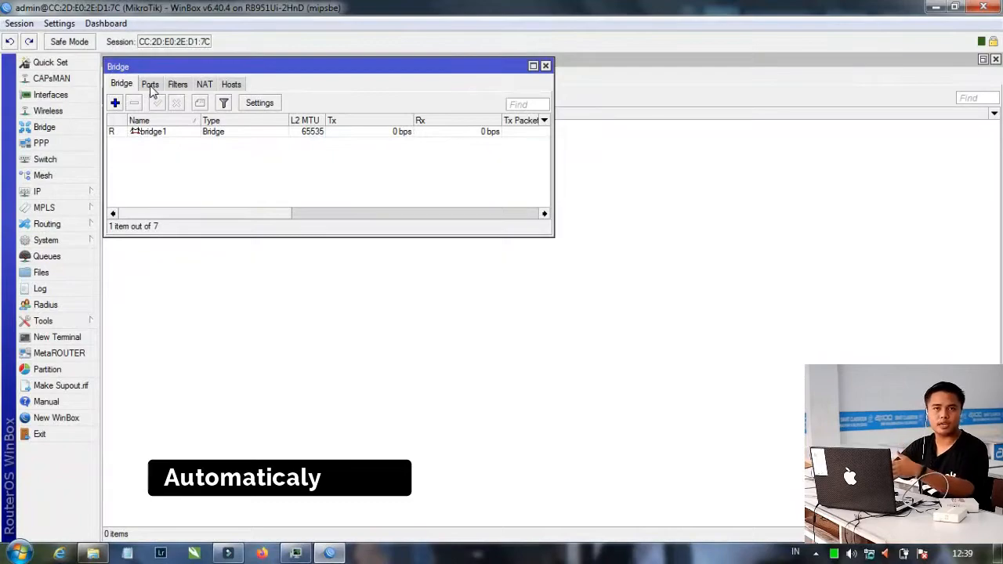
Step: Add ether1 and ether2 as ports of bridge1
left_click(151, 85)
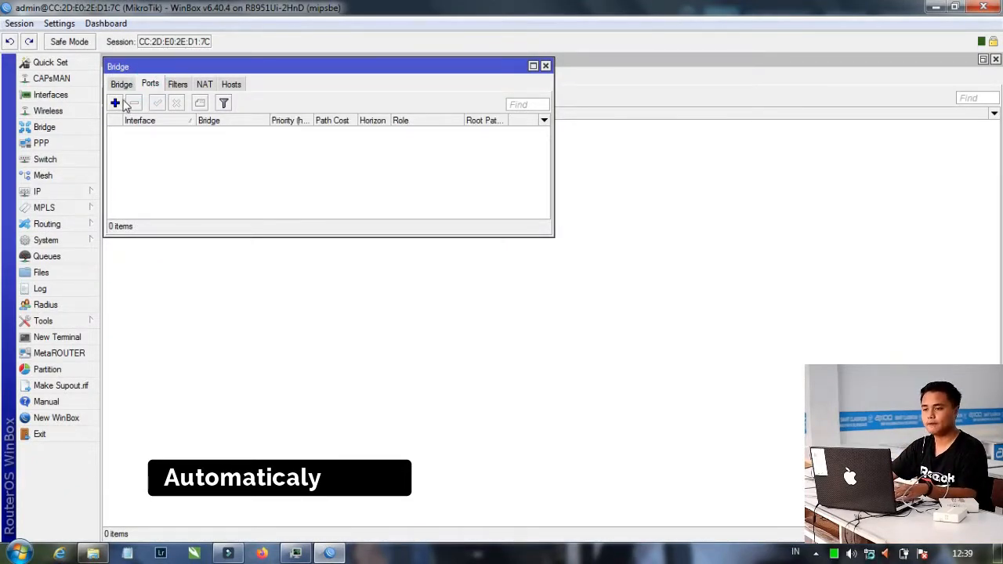
left_click(116, 102)
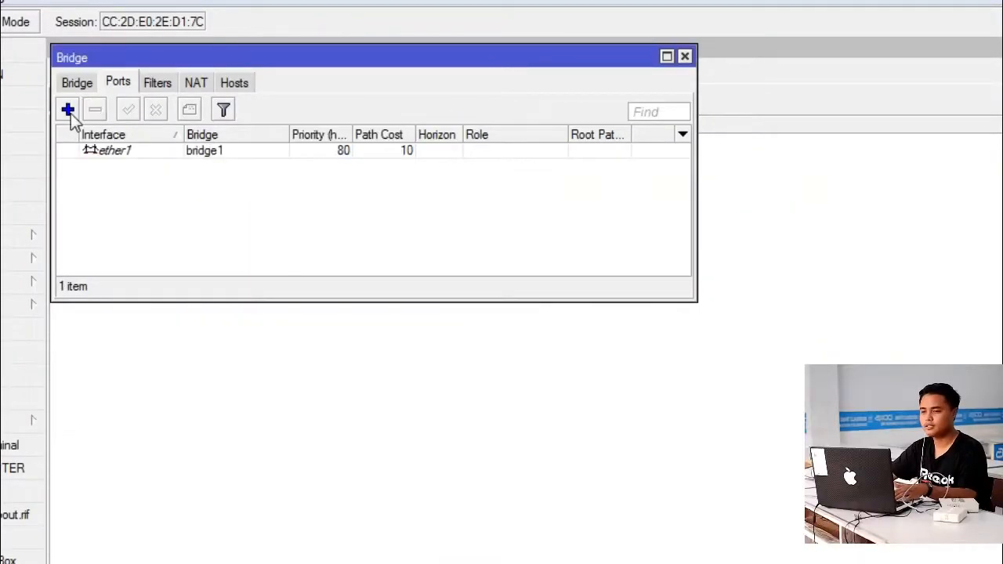
left_click(67, 109)
left_click(638, 257)
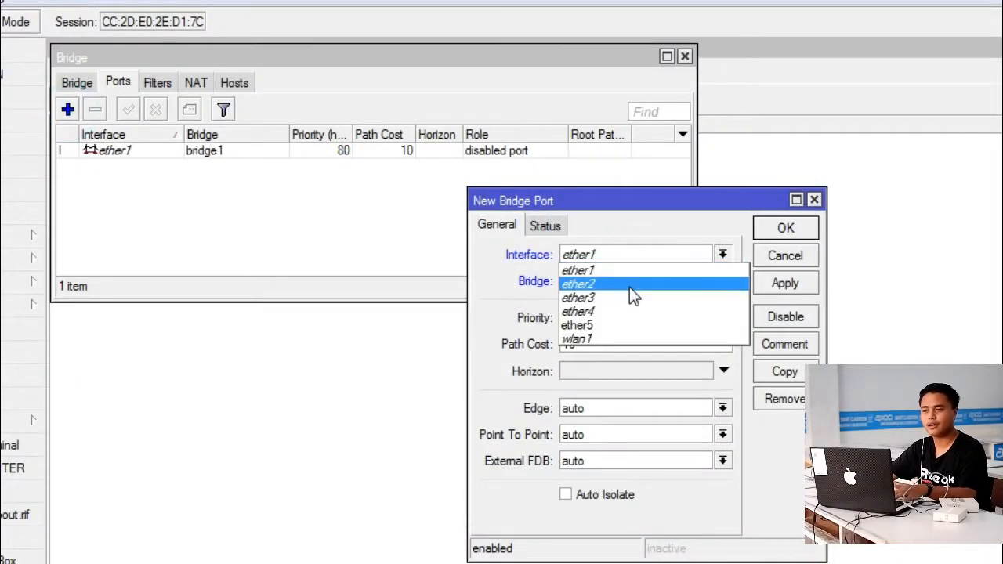
left_click(629, 284)
left_click(780, 227)
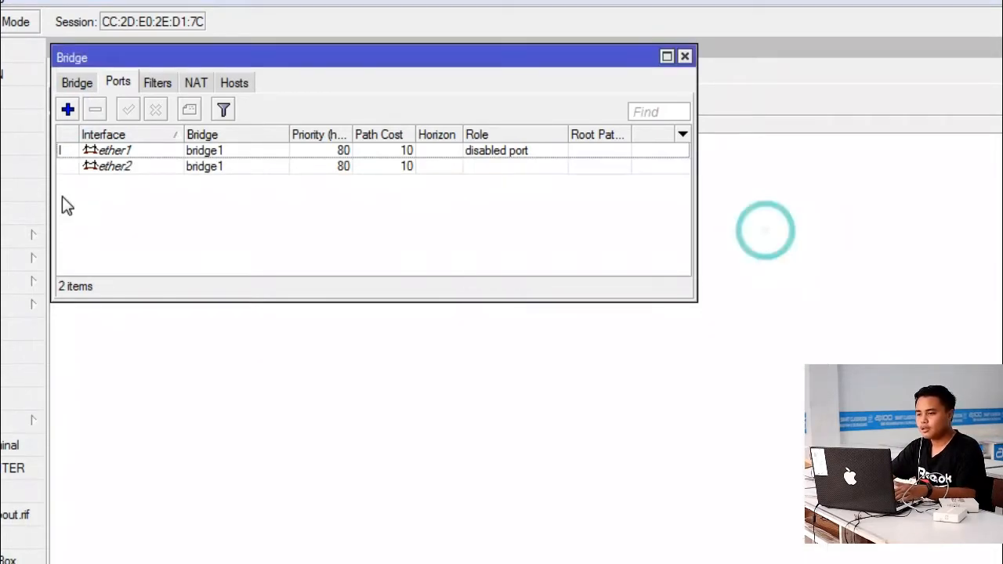
Step: Add ether3 and ether4 as ports of bridge1
left_click(67, 109)
left_click(662, 257)
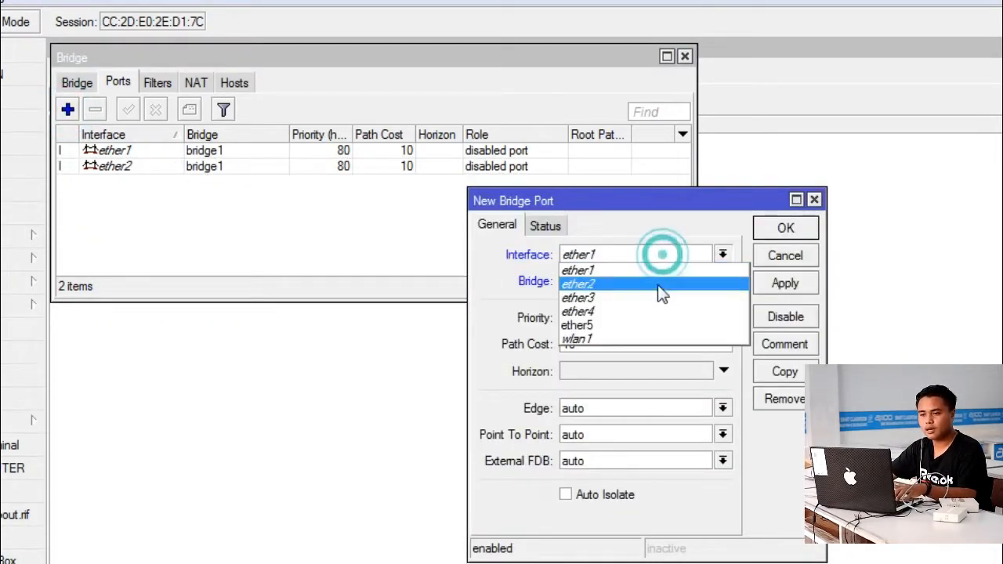
left_click(657, 293)
left_click(810, 224)
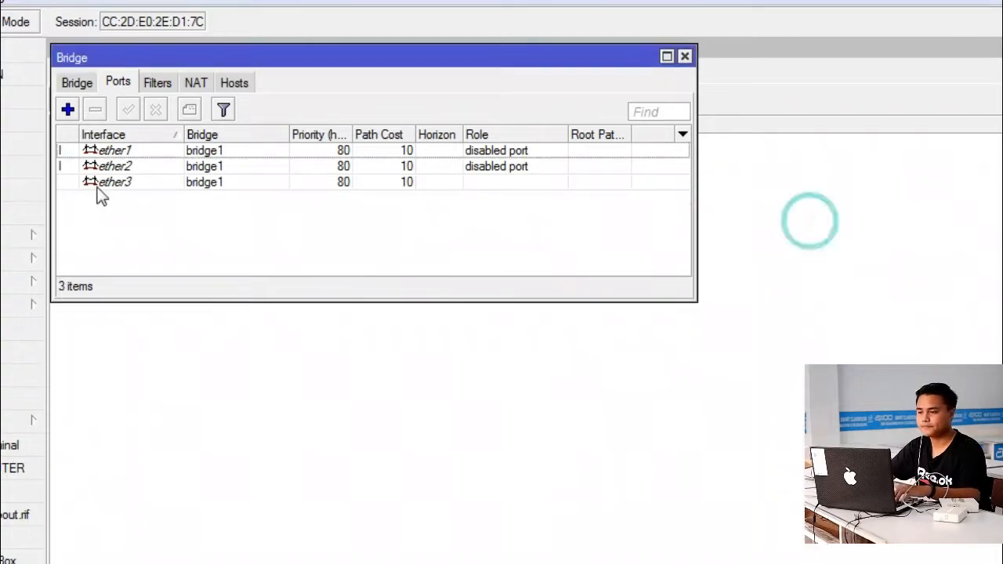
left_click(68, 110)
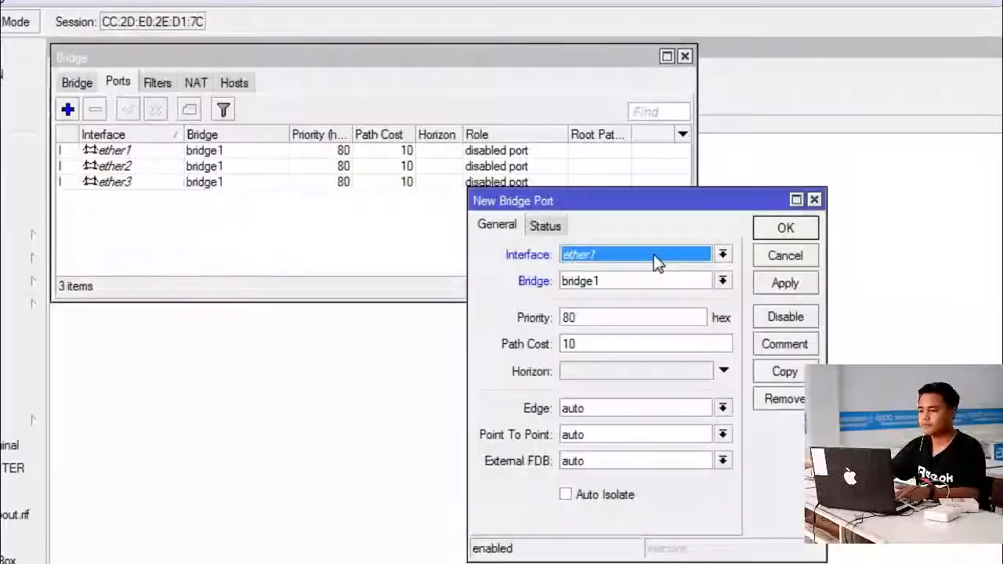
left_click(651, 254)
left_click(633, 308)
left_click(785, 229)
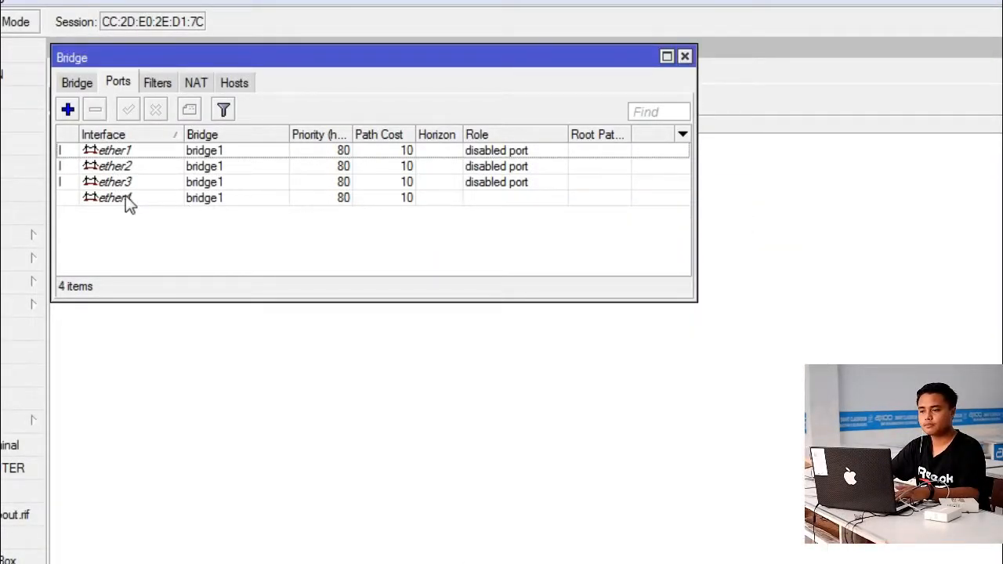
left_click(125, 196)
left_click(146, 149)
left_click(164, 231)
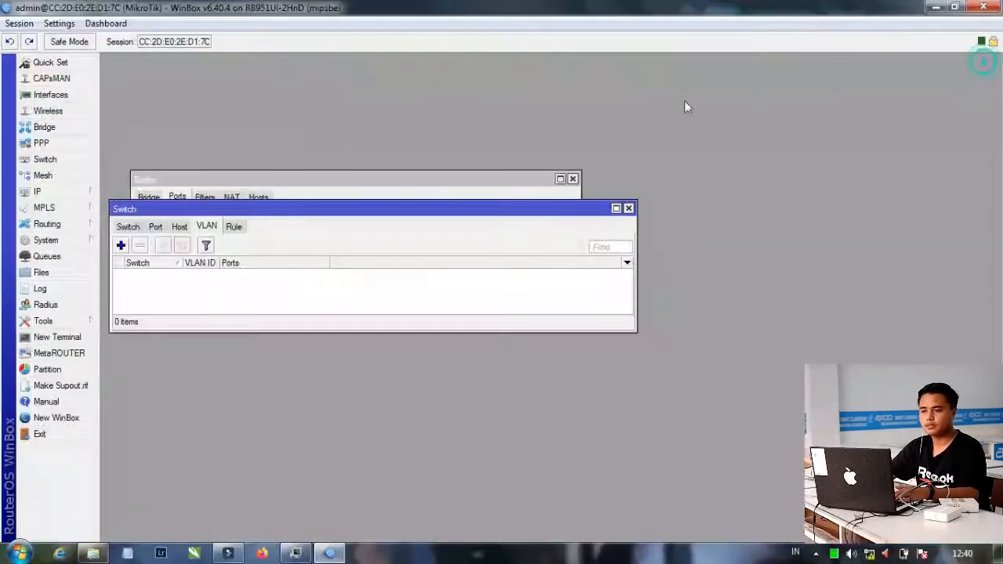
Step: Arrange the Bridge window near the top of the workspace with the Switch window directly beneath it
left_click_drag(323, 206, 390, 289)
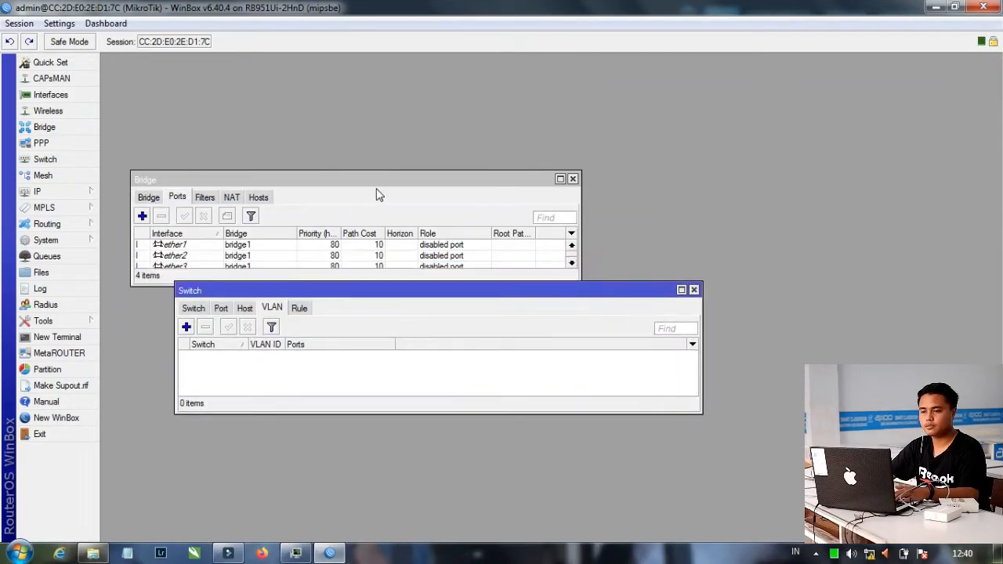
left_click_drag(374, 185, 353, 70)
left_click_drag(387, 287, 322, 177)
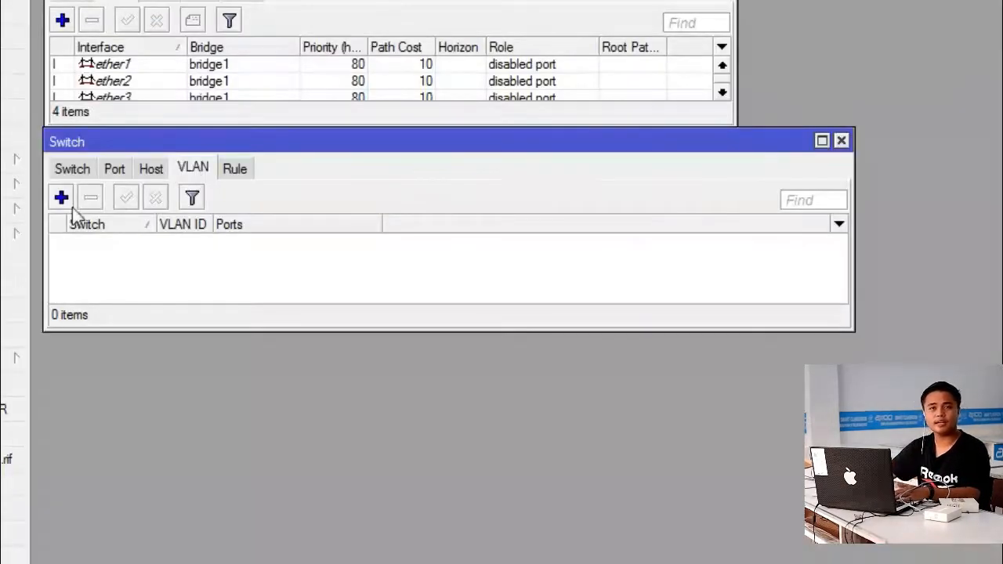
Step: Start a new switch VLAN on switch1 with VLAN ID 10 and ether1 as its first port
left_click(120, 215)
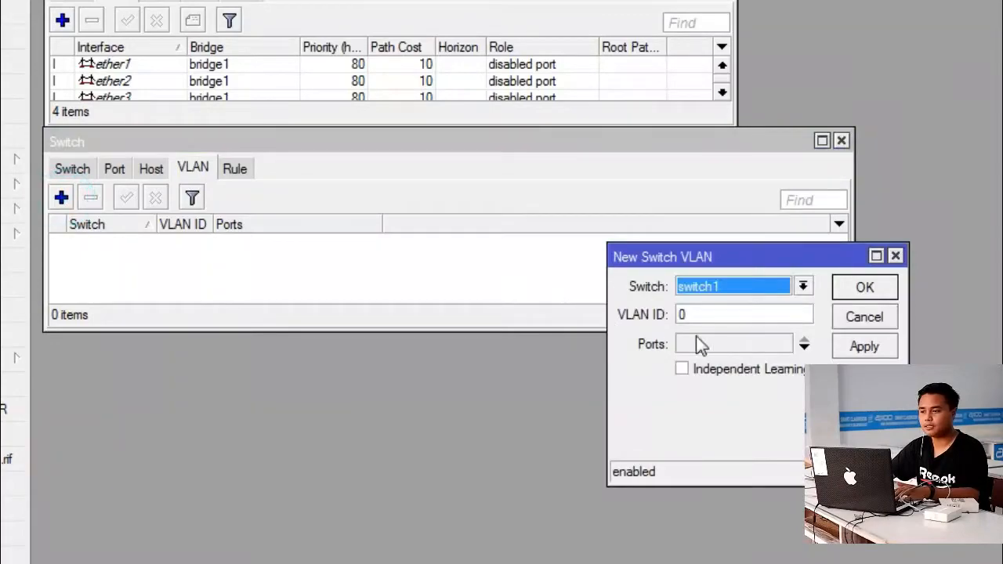
left_click(736, 311)
key("BackSpace")
type("10")
left_click(804, 348)
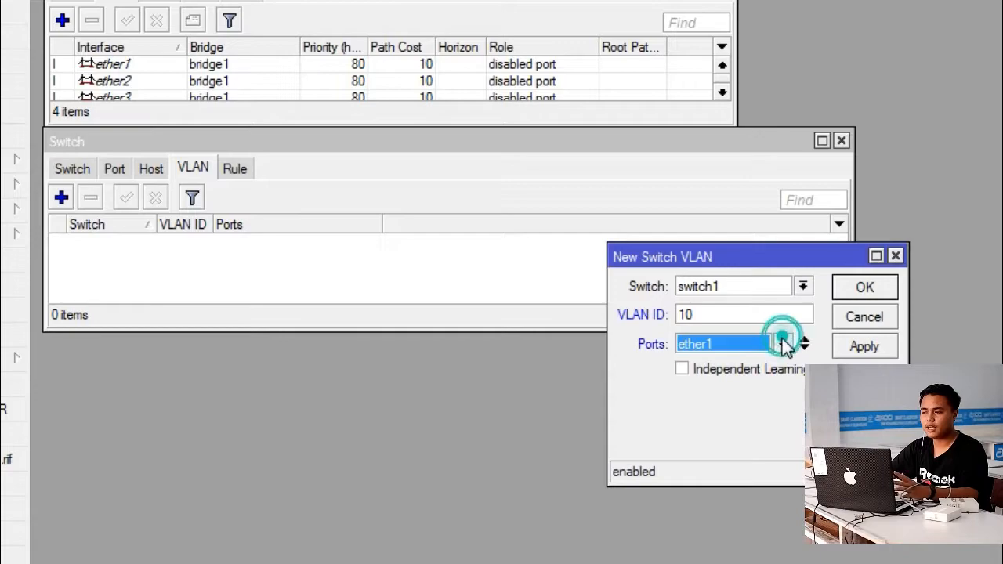
left_click(783, 345)
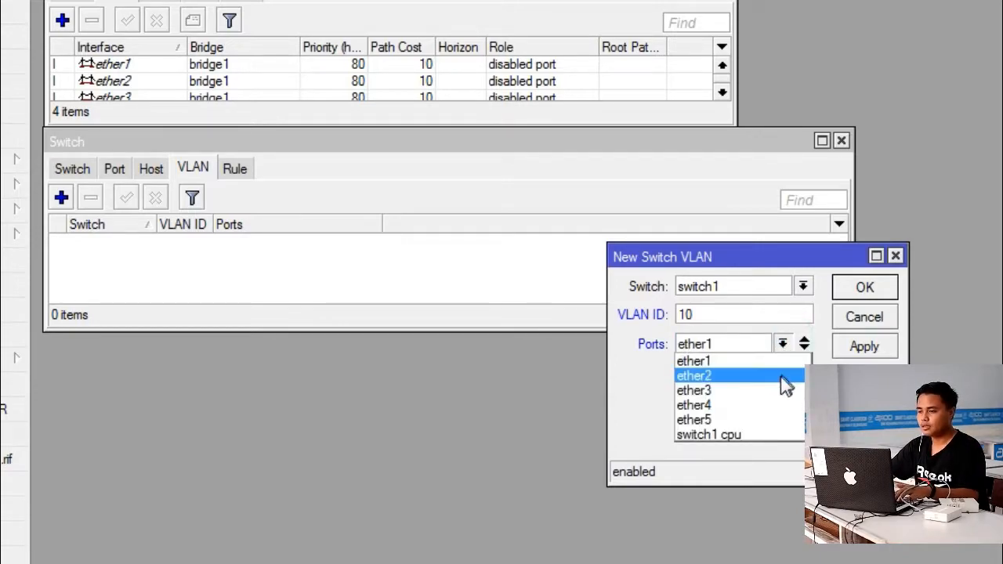
left_click(780, 363)
Step: Add ether2 and ether3 to the ports of the VLAN 10 entry and save it
left_click(804, 348)
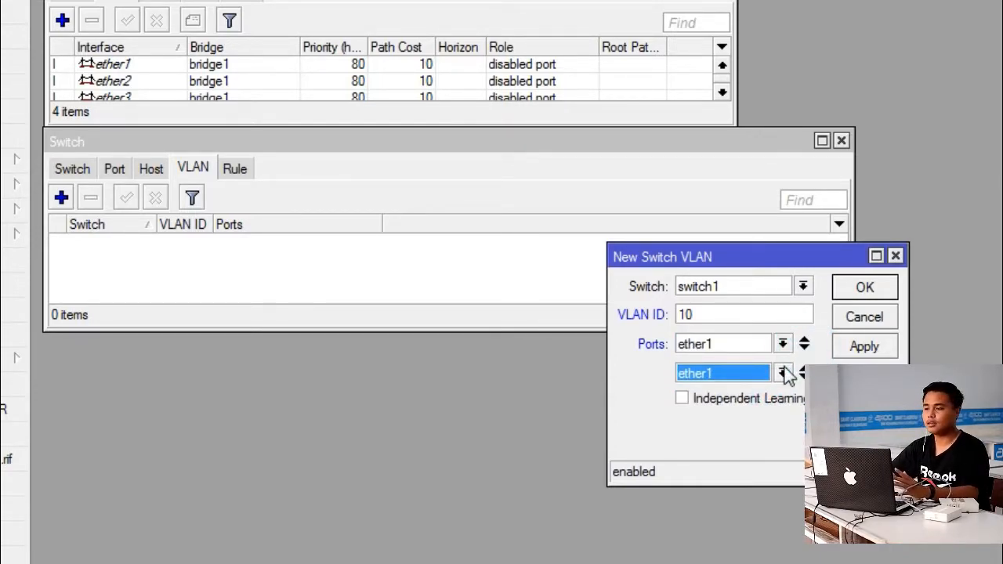
left_click(782, 373)
left_click(772, 405)
left_click(802, 372)
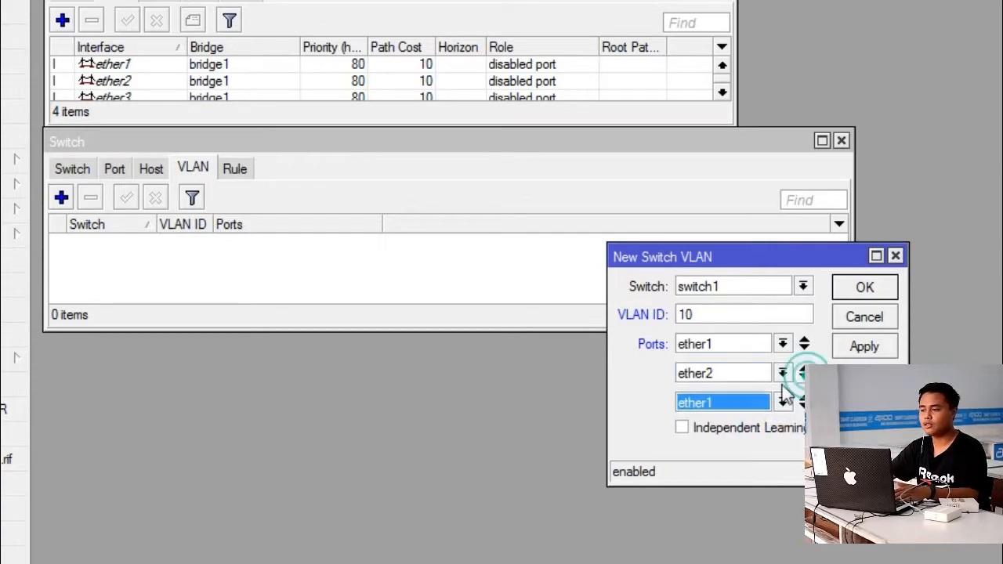
left_click(753, 403)
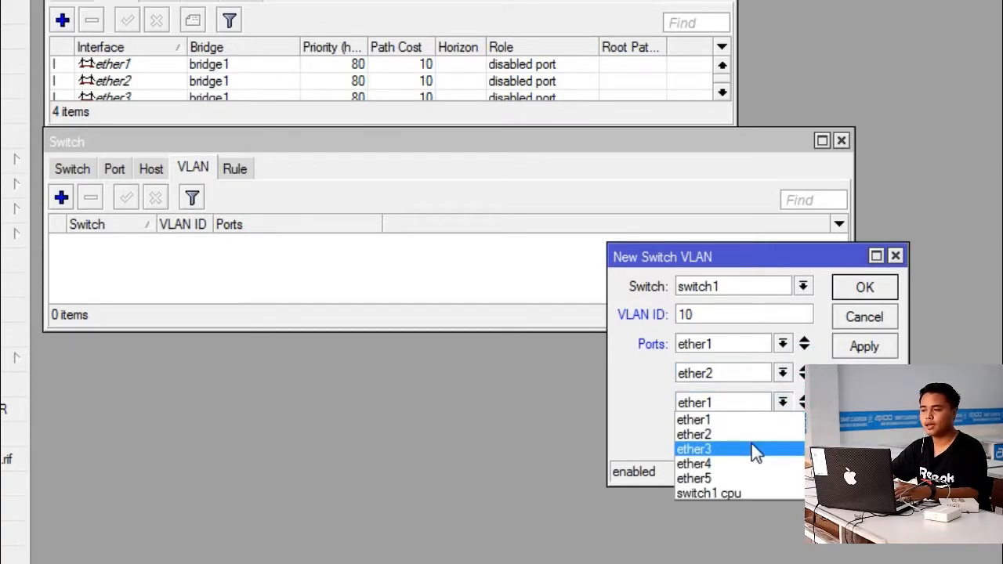
left_click(752, 443)
left_click(864, 290)
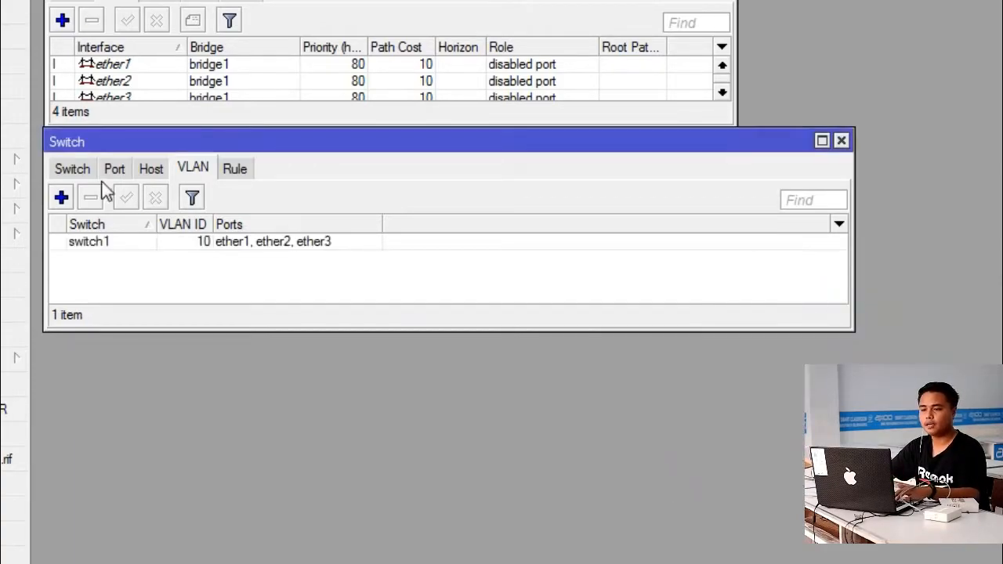
Step: Create a switch VLAN on switch1 with VLAN ID 20 and the ports ether1 and ether4
left_click(62, 198)
double_click(713, 314)
key("BackSpace")
type("20")
left_click(803, 347)
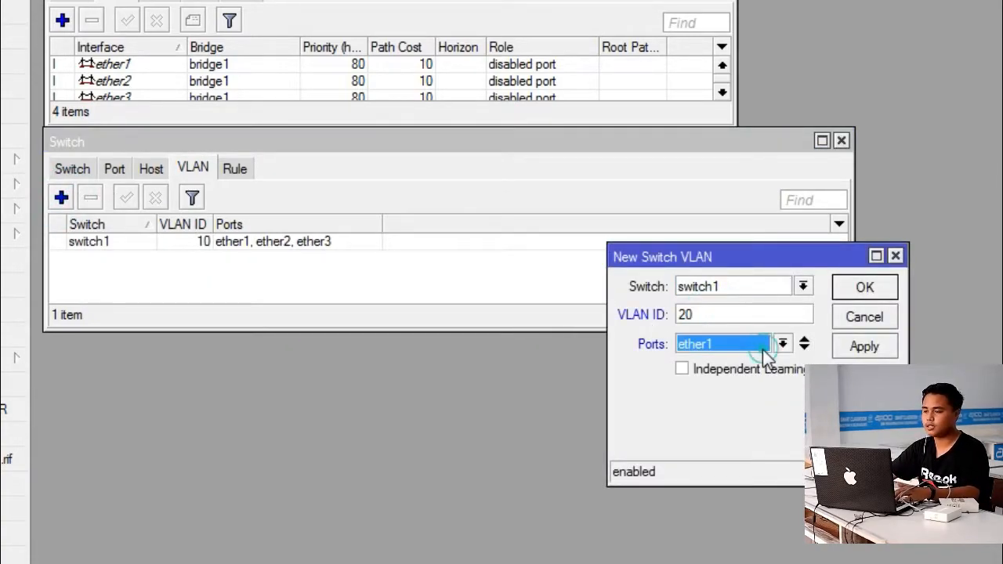
left_click(804, 349)
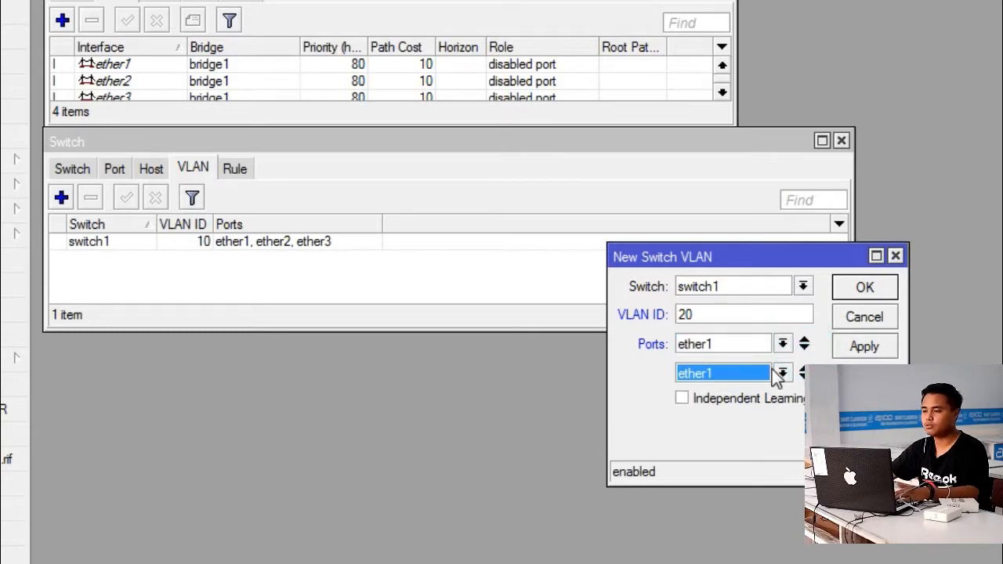
left_click(782, 373)
left_click(752, 434)
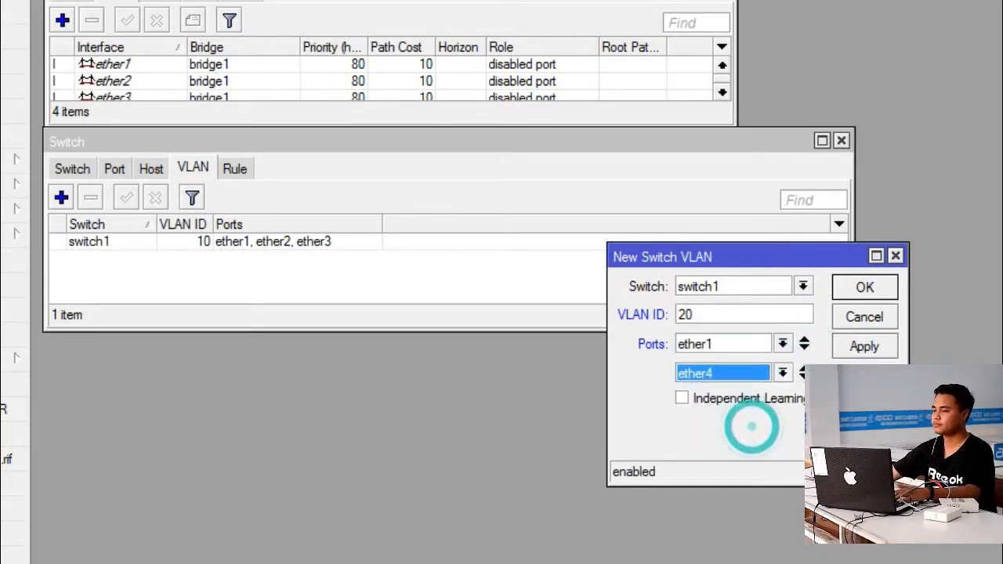
left_click(883, 288)
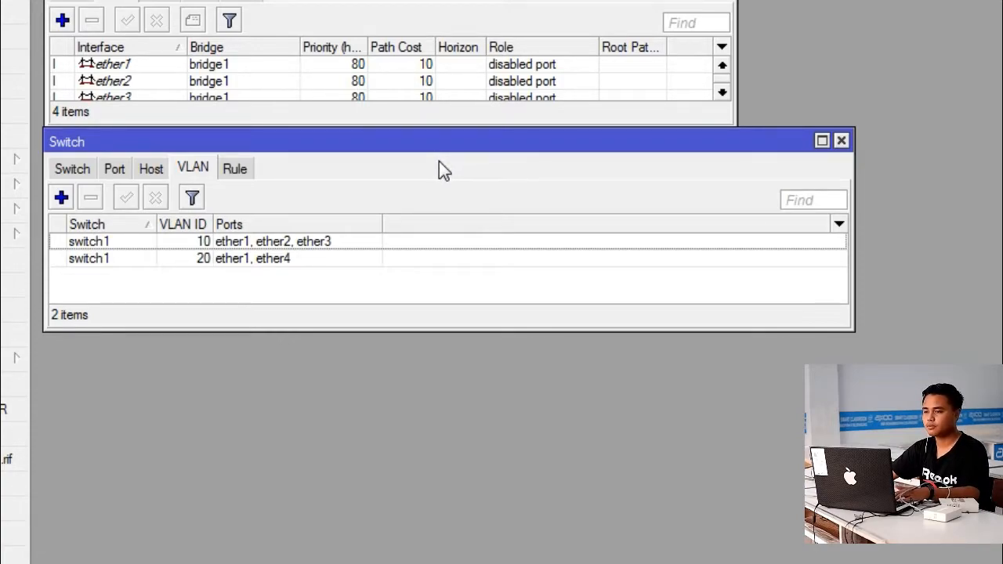
Step: Configure switch port ether1 with VLAN mode secure and VLAN header add if missing
left_click(119, 169)
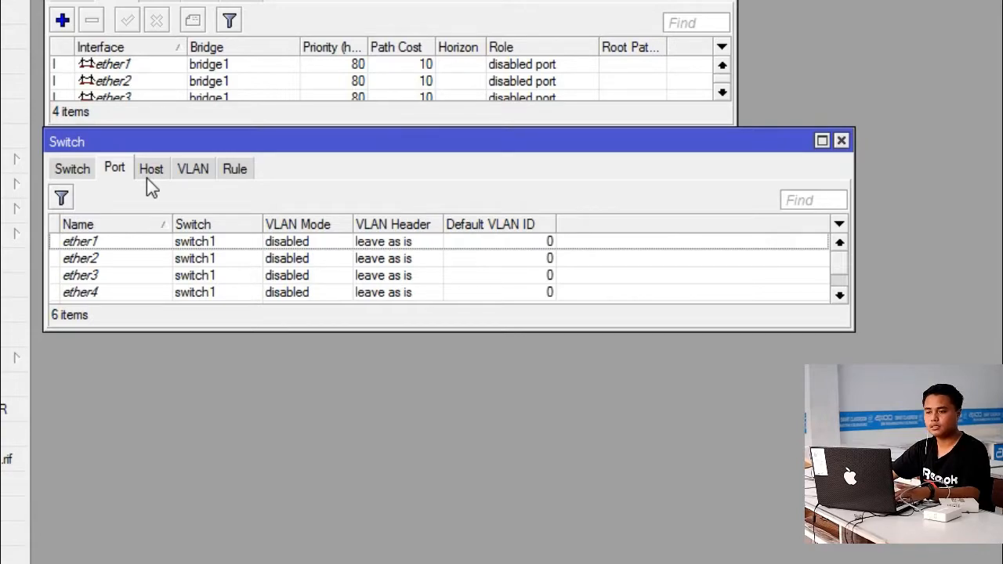
double_click(167, 242)
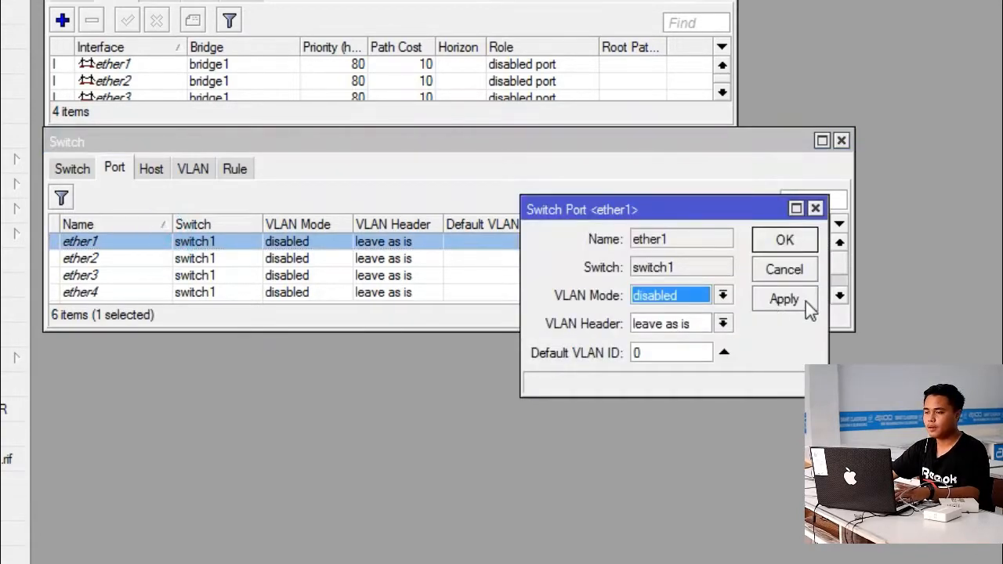
left_click(703, 298)
left_click(679, 356)
left_click(678, 326)
left_click(685, 340)
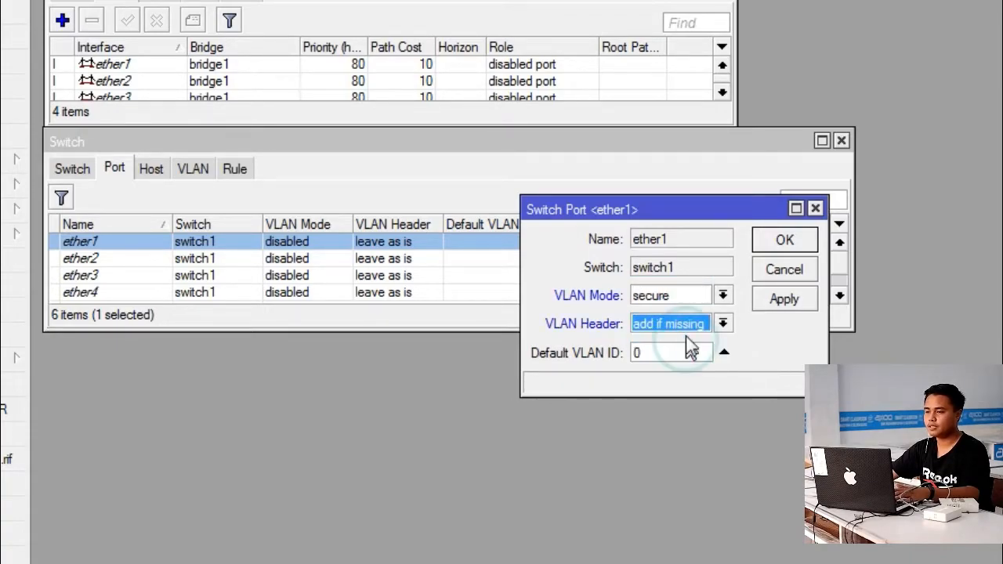
left_click(784, 239)
Step: Configure switch port ether2 with VLAN mode secure, VLAN header always strip and default VLAN ID 10
left_click(319, 259)
double_click(319, 259)
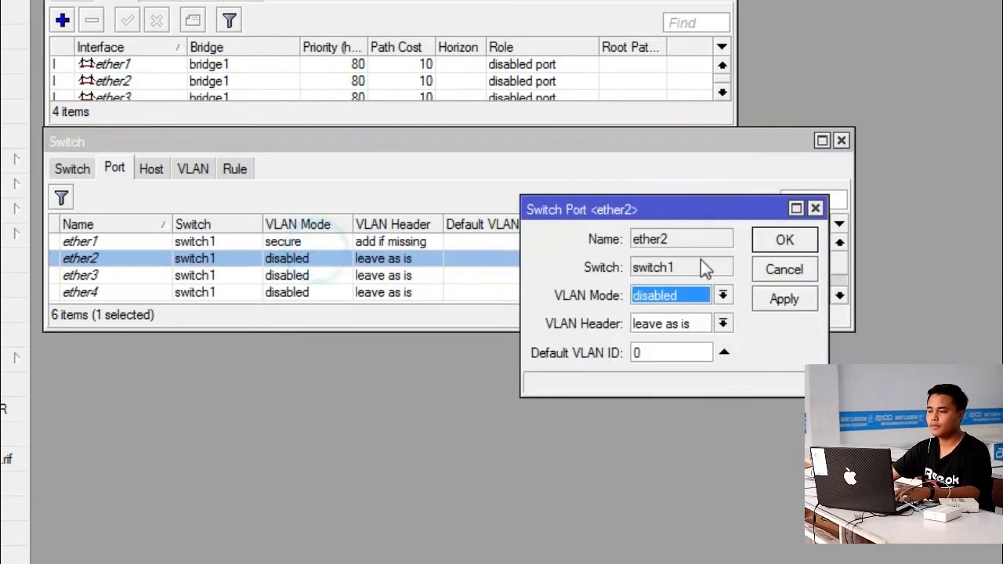
left_click(690, 295)
left_click(688, 357)
left_click(692, 323)
left_click(693, 357)
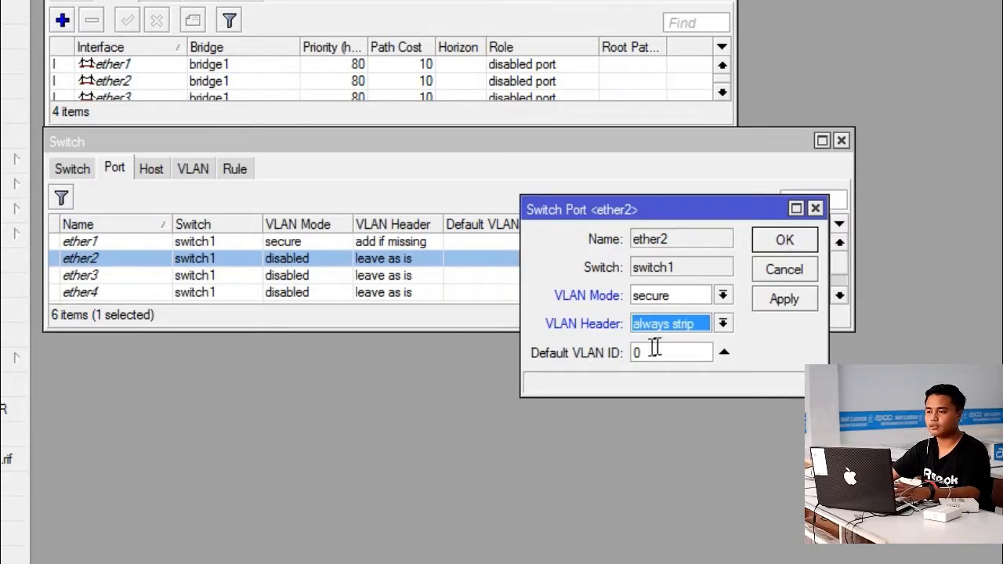
left_click_drag(695, 210, 866, 202)
left_click(838, 346)
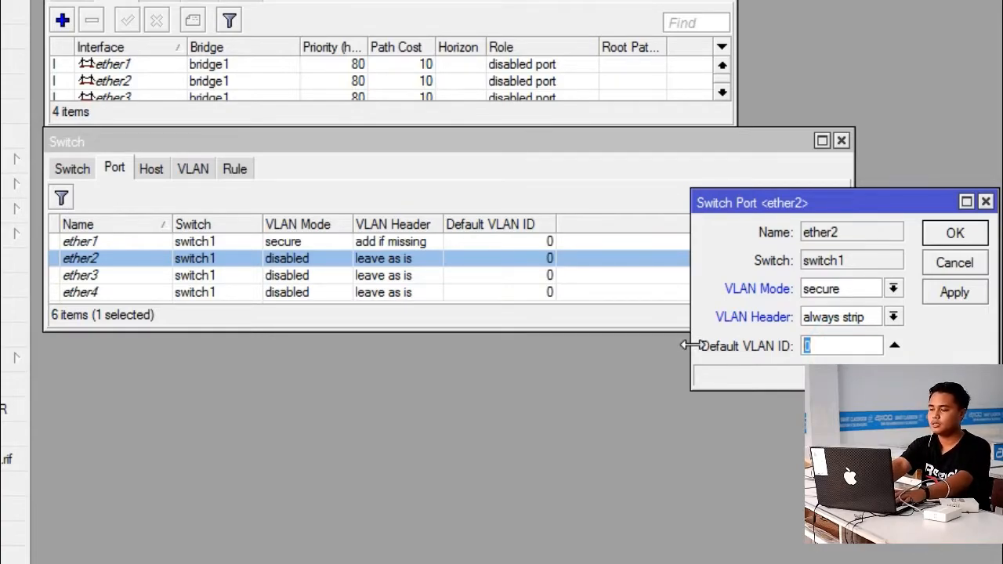
type("10")
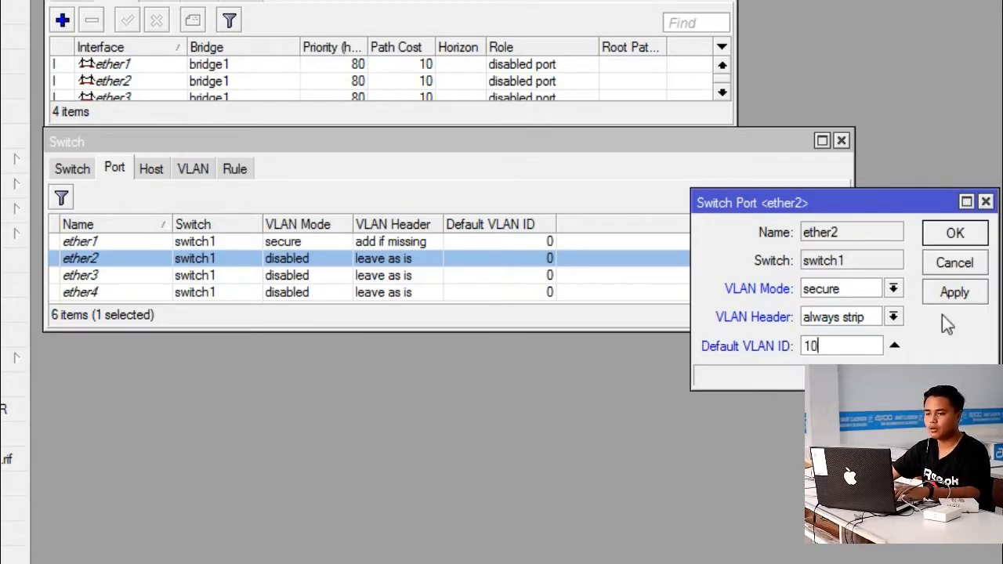
left_click(970, 233)
Step: Set switch port ether3 to VLAN mode secure, VLAN header always strip and default VLAN ID 10
double_click(225, 274)
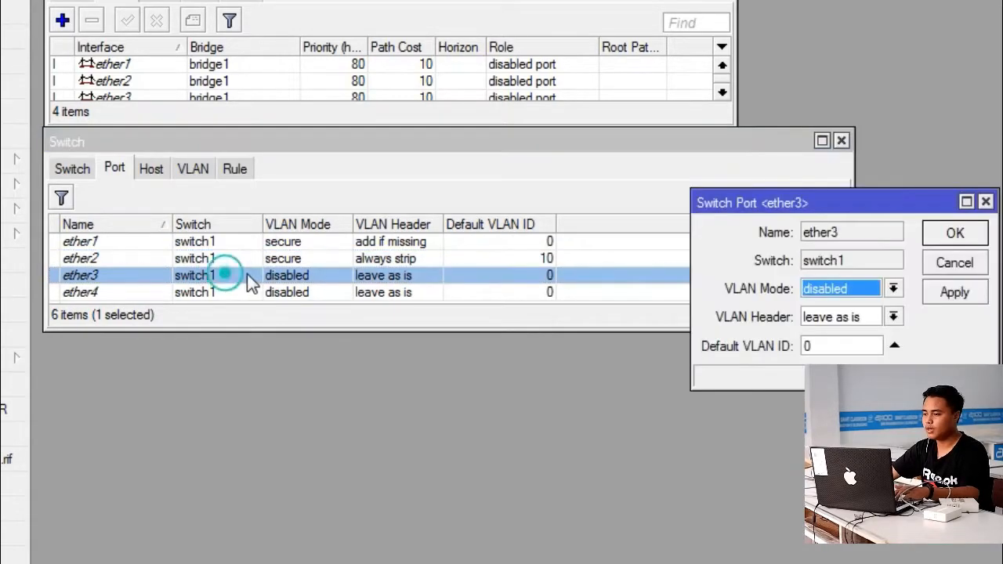
left_click(845, 291)
left_click(845, 351)
left_click(847, 316)
left_click(836, 348)
key("BackSpace")
type("10")
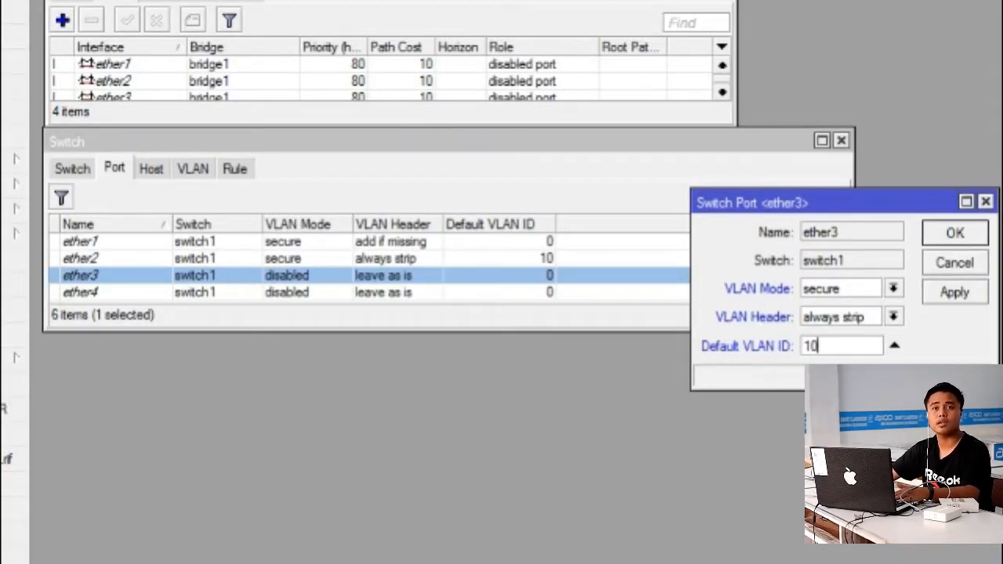
left_click(958, 234)
Step: Set switch port ether4 to VLAN mode secure, header always strip and default VLAN ID 20, and enlarge the Switch window to fit all ports
double_click(226, 292)
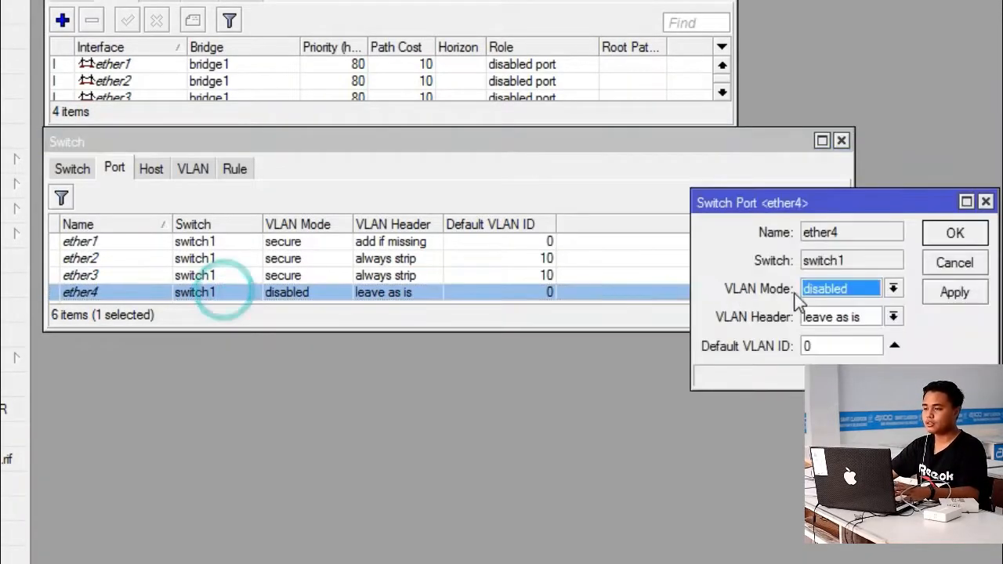
left_click(868, 289)
left_click(865, 349)
left_click(854, 316)
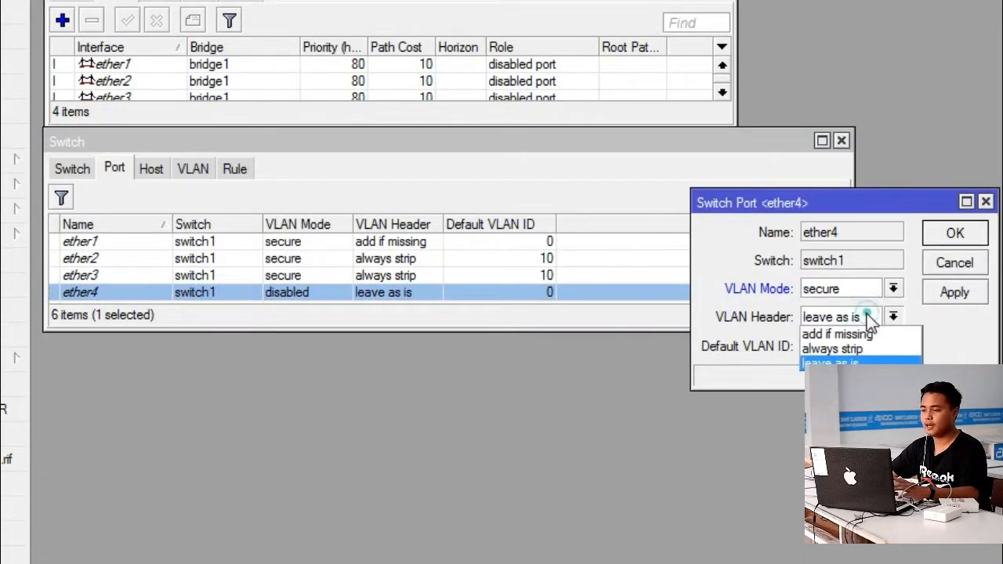
left_click(842, 349)
double_click(829, 347)
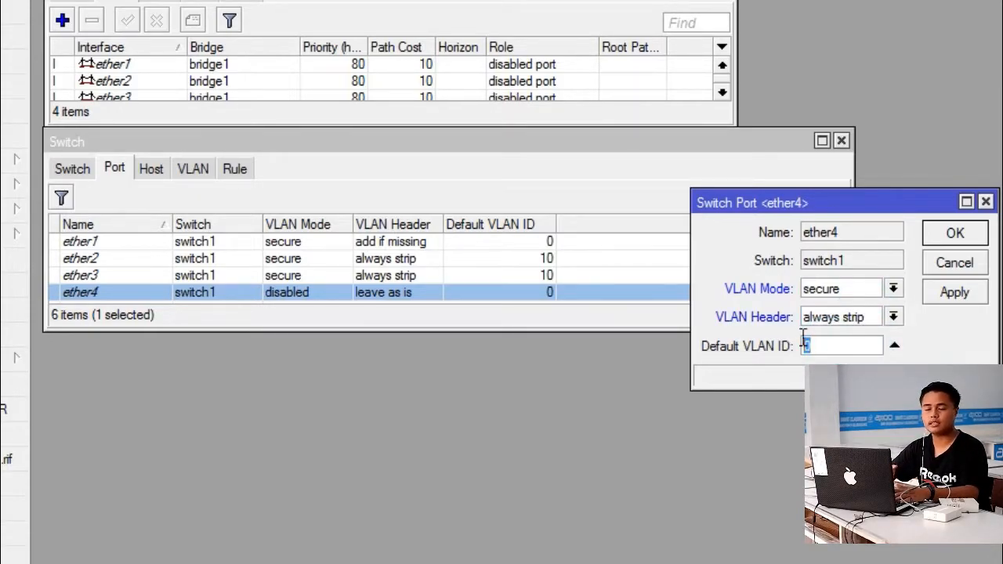
type("20")
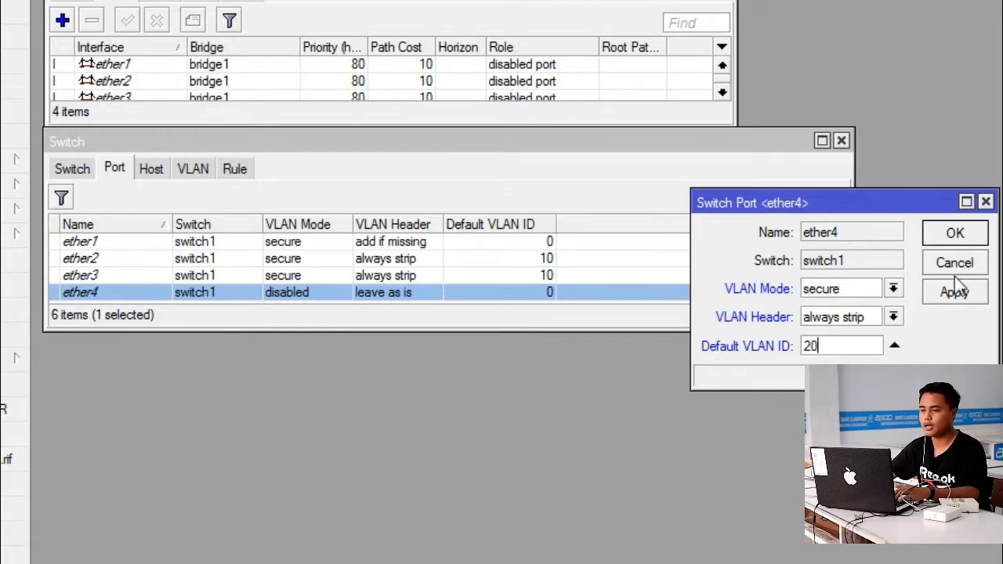
left_click(970, 239)
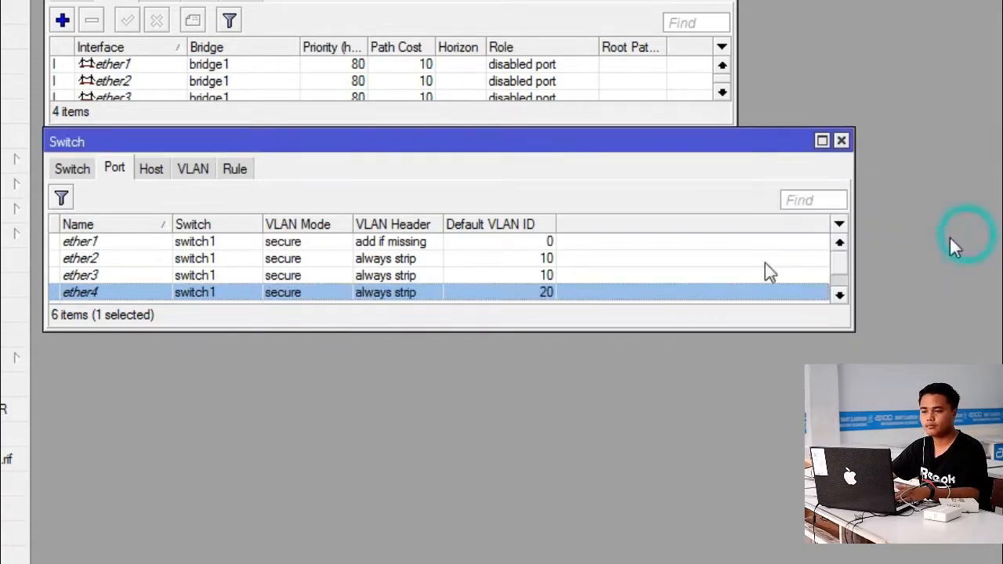
left_click_drag(745, 329, 741, 404)
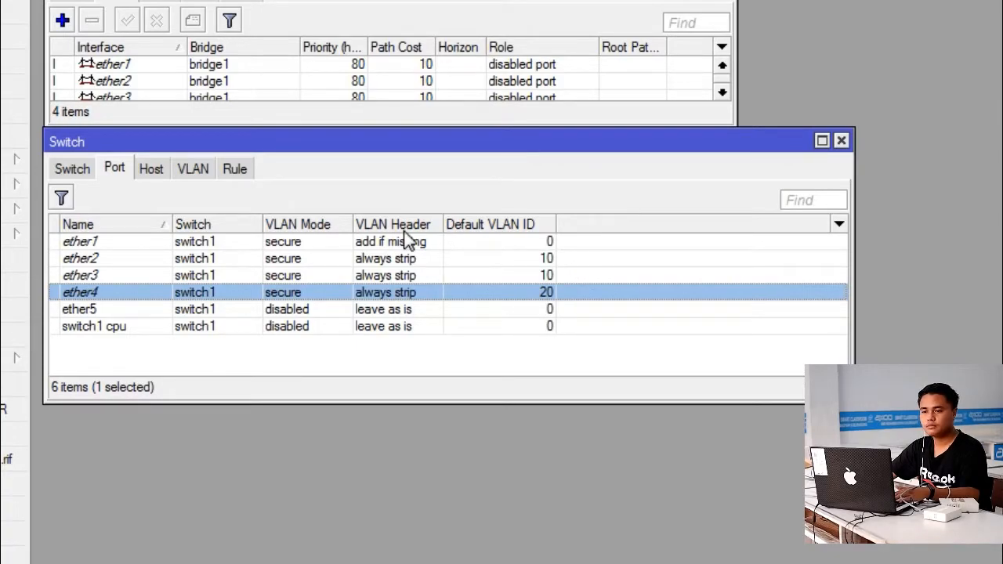